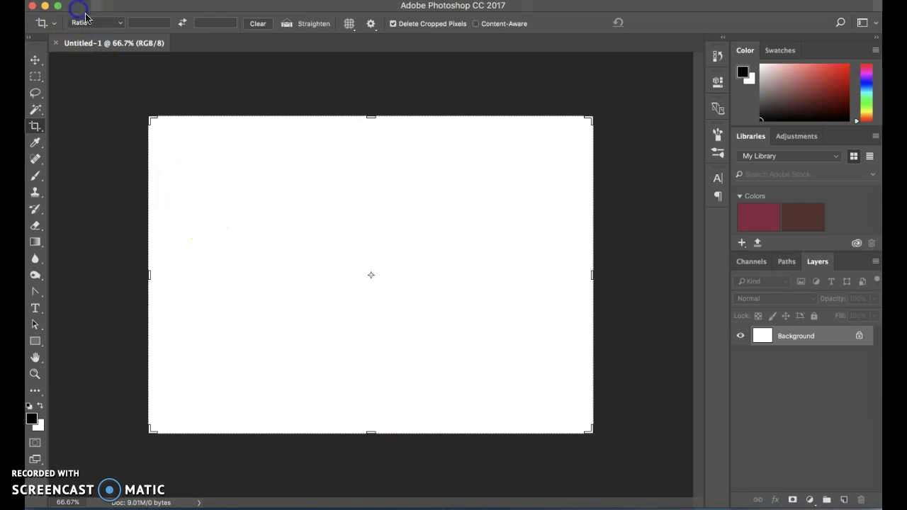
Create a new white 3 × 2 inch document at 150 ppi
{"action": "left_click", "coordinate": [117, 0]}
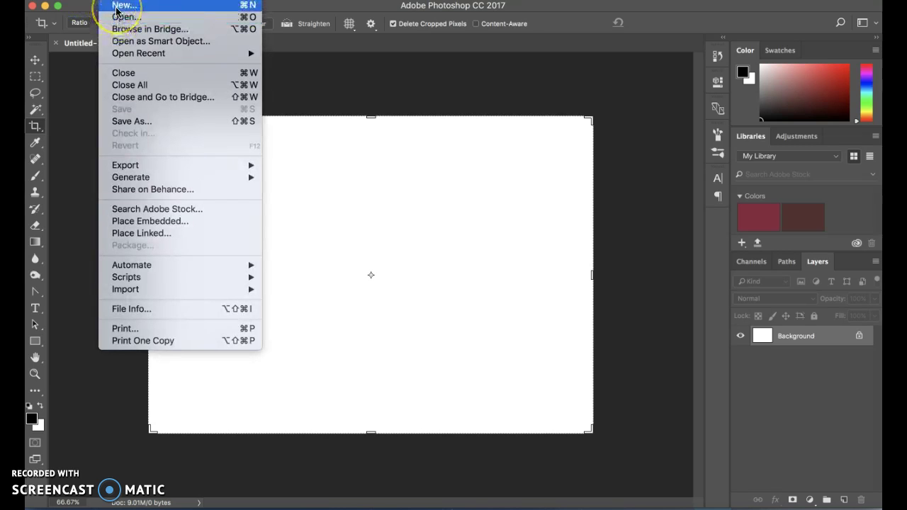
{"action": "left_click", "coordinate": [119, 6]}
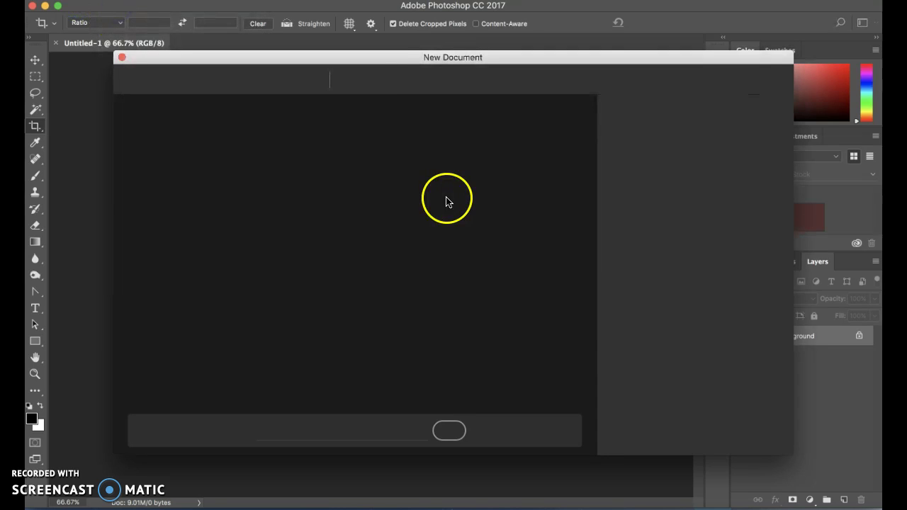
{"action": "left_click_drag", "start_coordinate": [428, 58], "coordinate": [379, 74]}
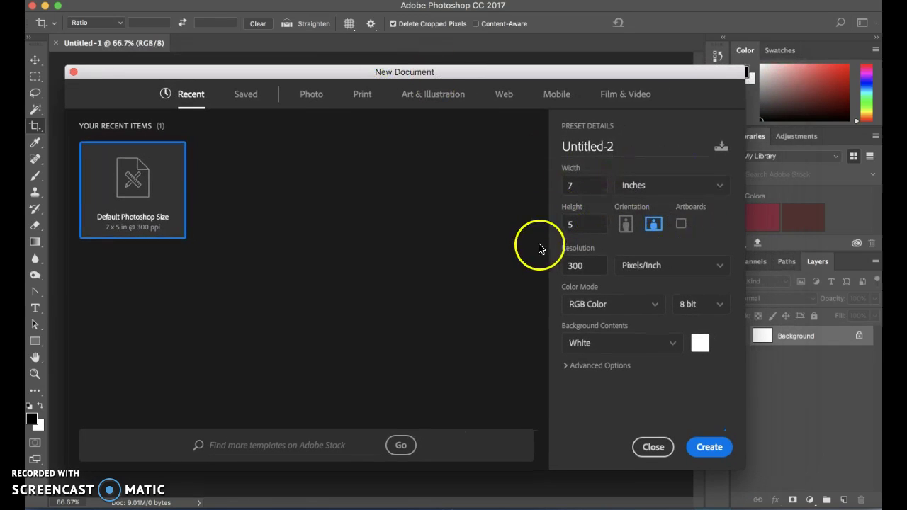
{"action": "left_click", "coordinate": [582, 185]}
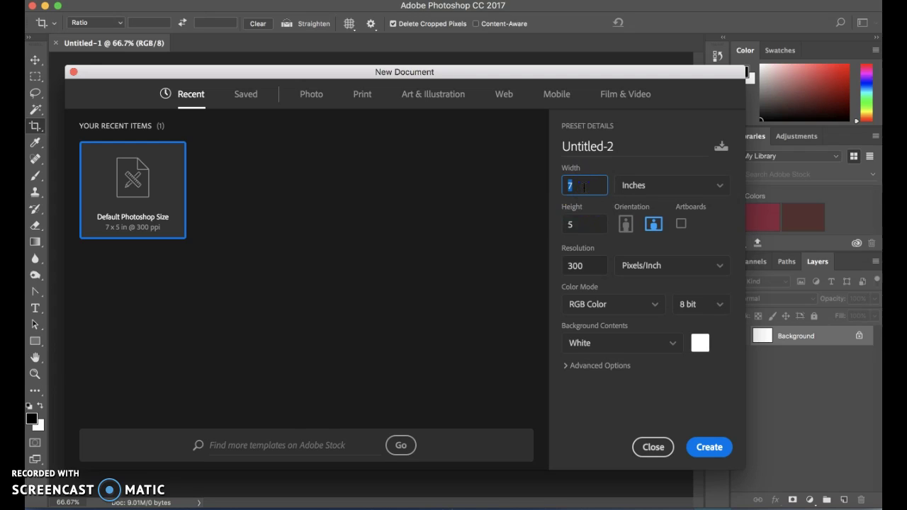
{"action": "type", "text": "2"}
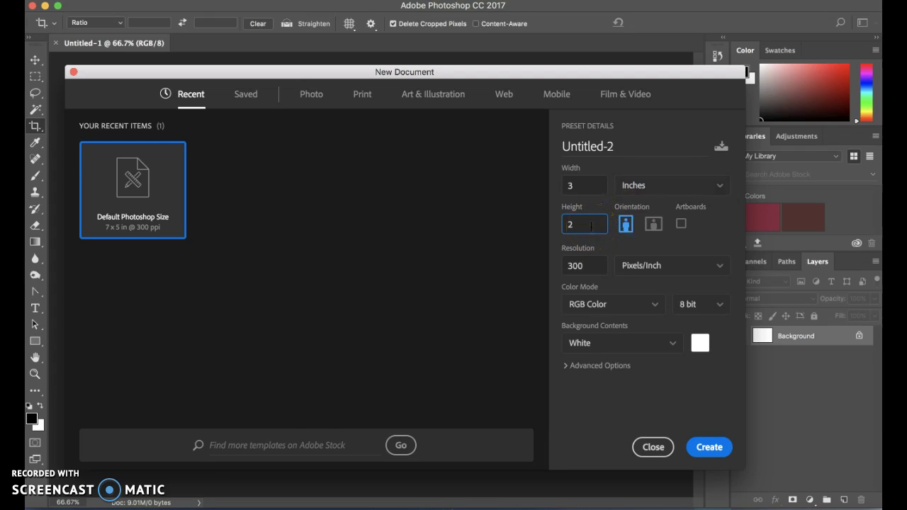
{"action": "left_click", "coordinate": [585, 265]}
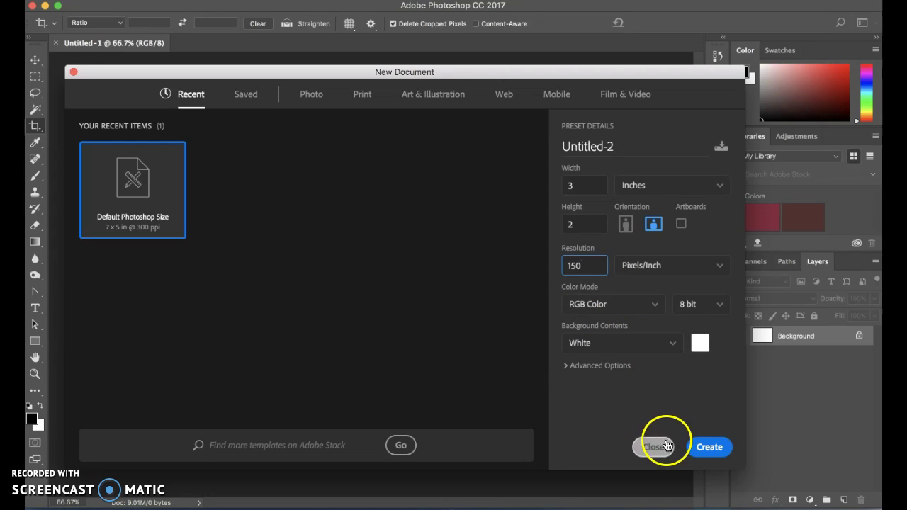
{"action": "left_click", "coordinate": [704, 449]}
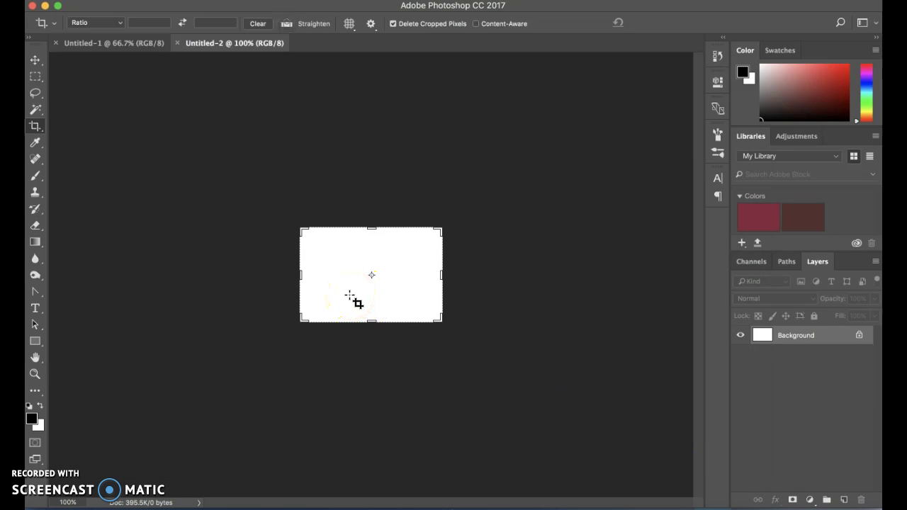
Zoom the blank Untitled-2 canvas to 300% and select the Move tool
{"action": "key", "text": "super+plus"}
{"action": "key", "text": "super+plus"}
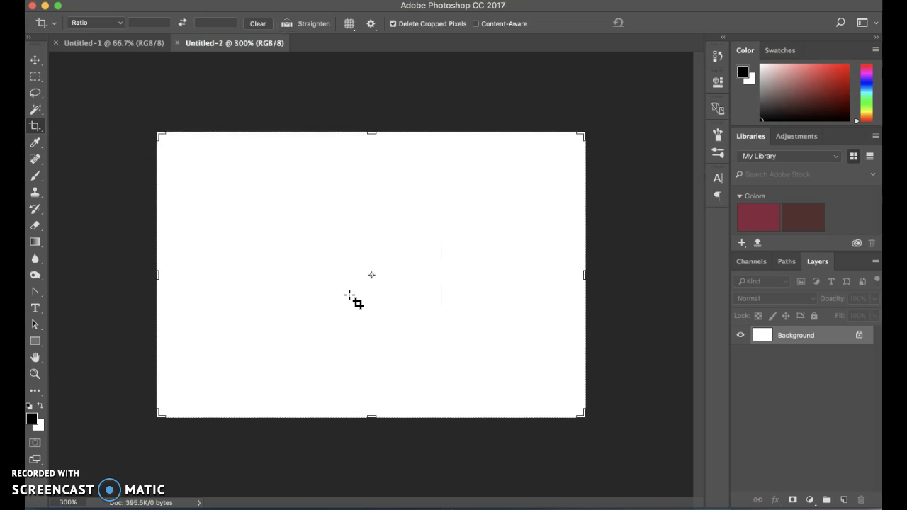
{"action": "left_click", "coordinate": [35, 60]}
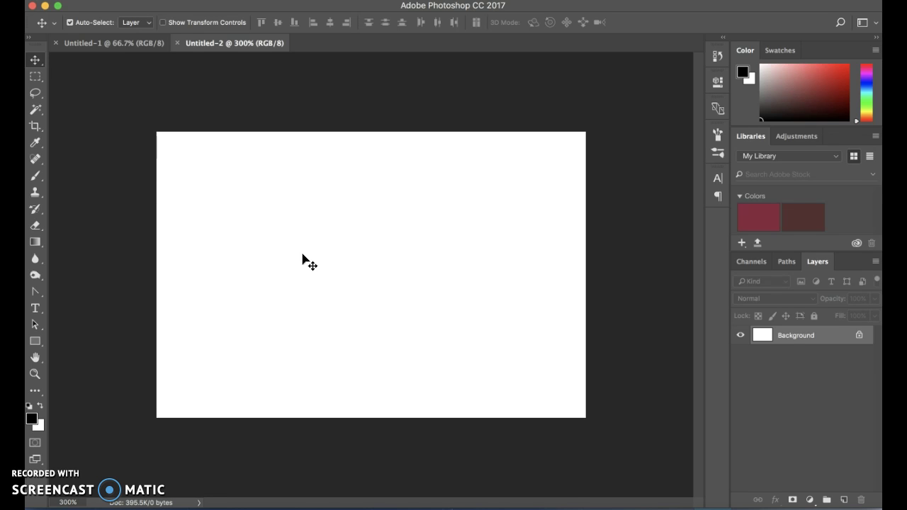
Open Screen Shot 2017-04-11 at 2.15.25 PM.png from the Desktop
{"action": "key", "text": "super+o"}
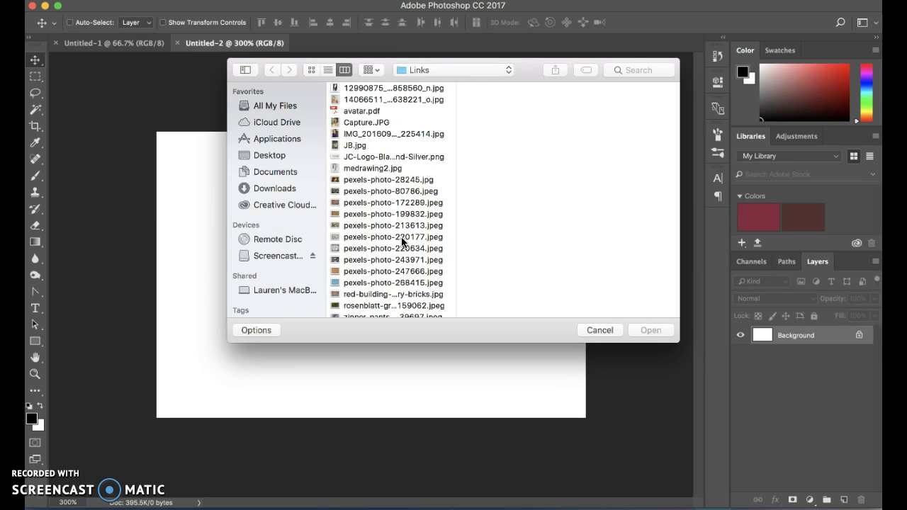
{"action": "scroll", "coordinate": [402, 242], "scroll_direction": "down", "scroll_amount": 1}
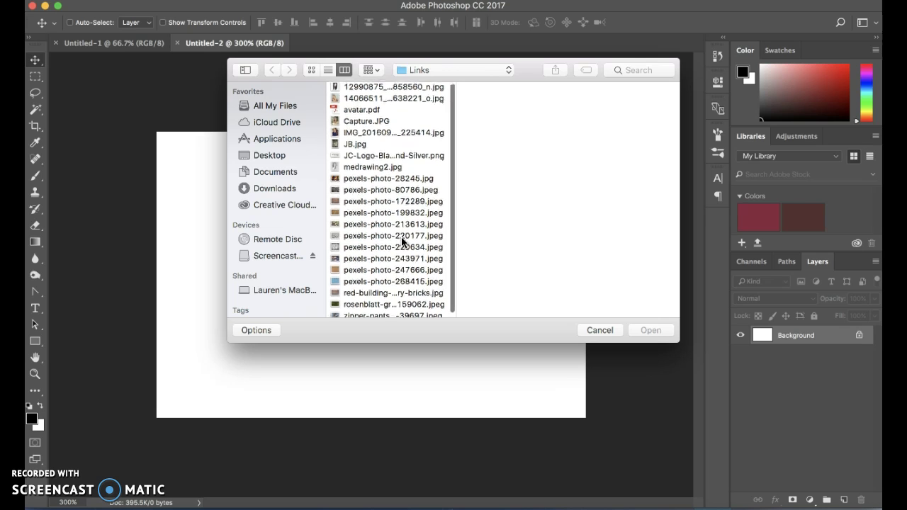
{"action": "left_click", "coordinate": [272, 156]}
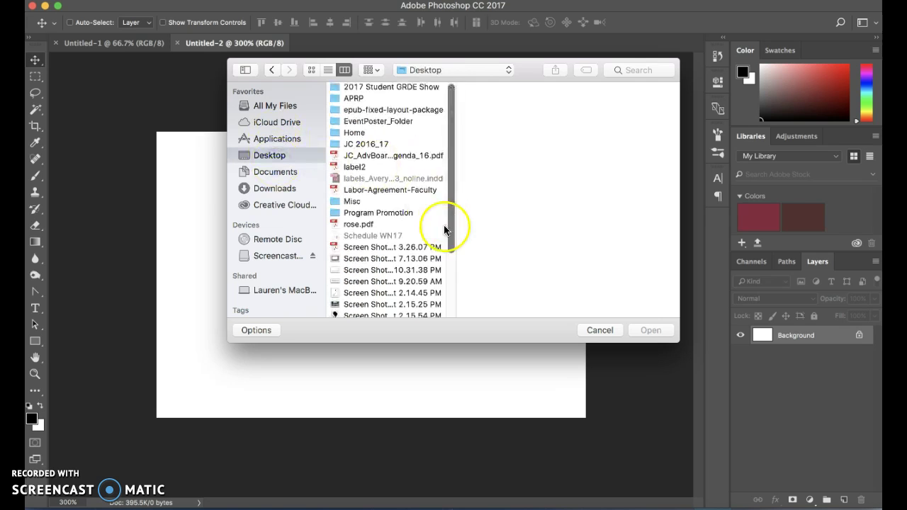
{"action": "scroll", "coordinate": [397, 259], "scroll_direction": "down", "scroll_amount": 5}
{"action": "left_click", "coordinate": [374, 220]}
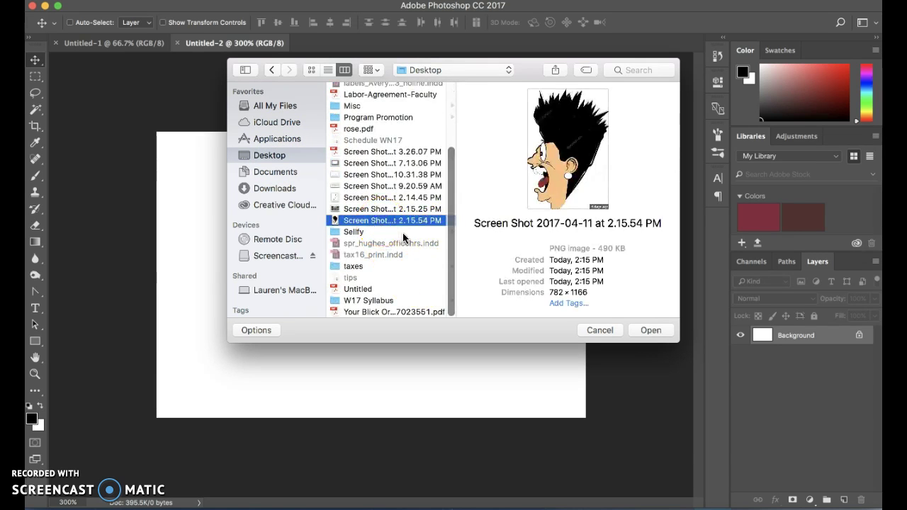
{"action": "left_click", "coordinate": [370, 209]}
{"action": "left_click", "coordinate": [368, 198]}
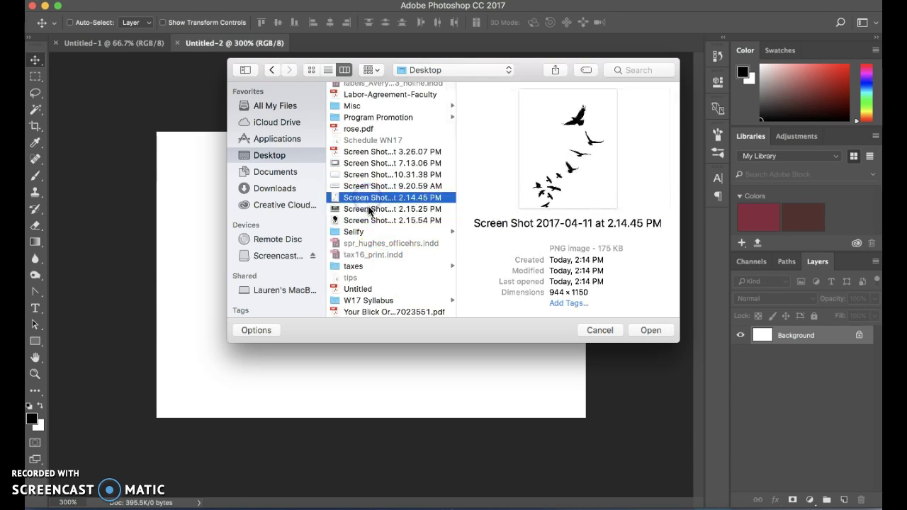
{"action": "left_click", "coordinate": [370, 209]}
{"action": "left_click", "coordinate": [651, 331]}
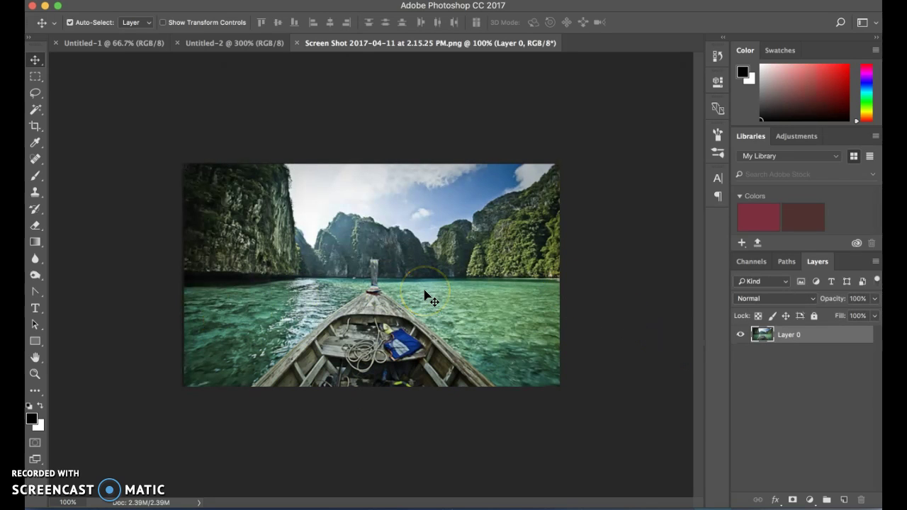
Unlock the boat photo's background as Layer 0 by accepting the Layer Style dialog
{"action": "left_click", "coordinate": [765, 331]}
{"action": "double_click", "coordinate": [765, 331]}
{"action": "left_click", "coordinate": [717, 57]}
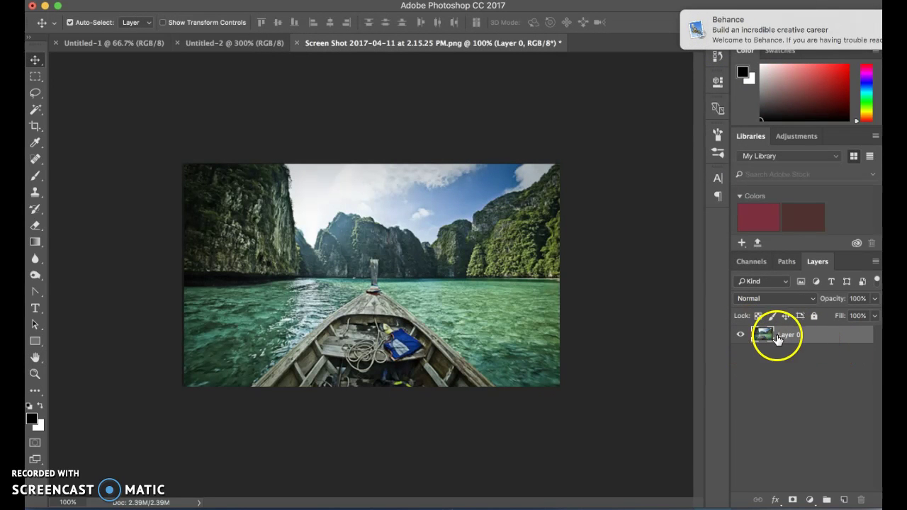
{"action": "left_click", "coordinate": [842, 34]}
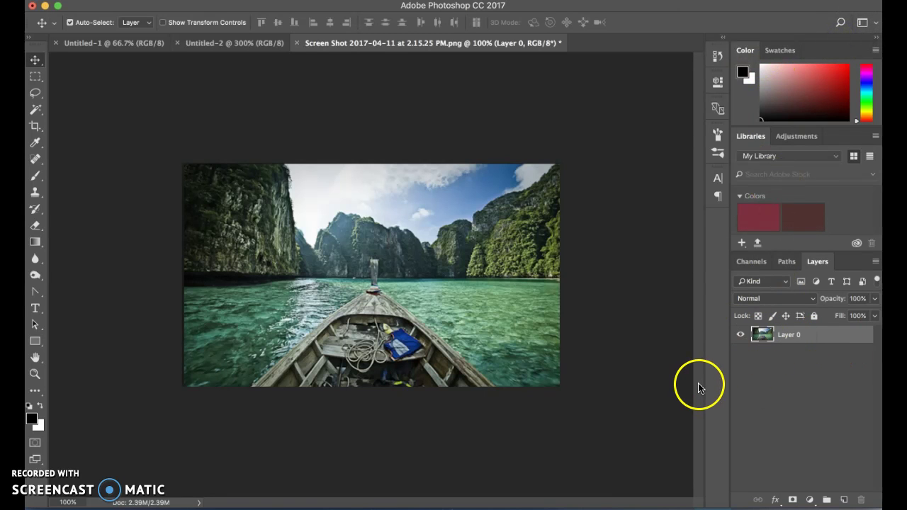
{"action": "double_click", "coordinate": [770, 339]}
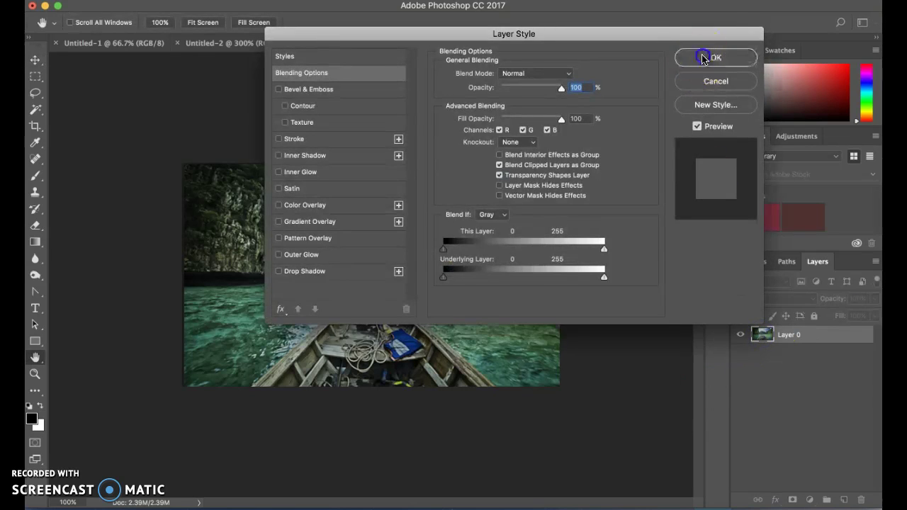
{"action": "left_click", "coordinate": [712, 58]}
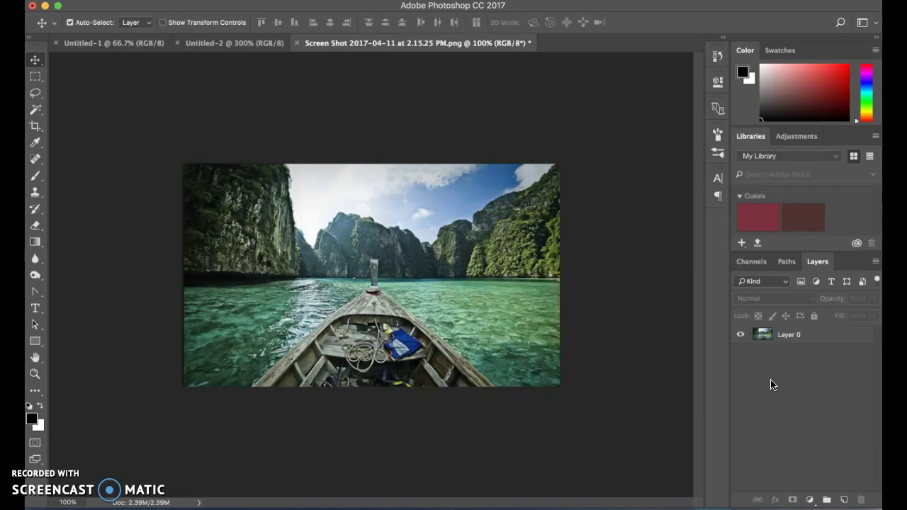
Add a Levels adjustment and drag the midtone slider left to brighten the photo
{"action": "left_click", "coordinate": [397, 0]}
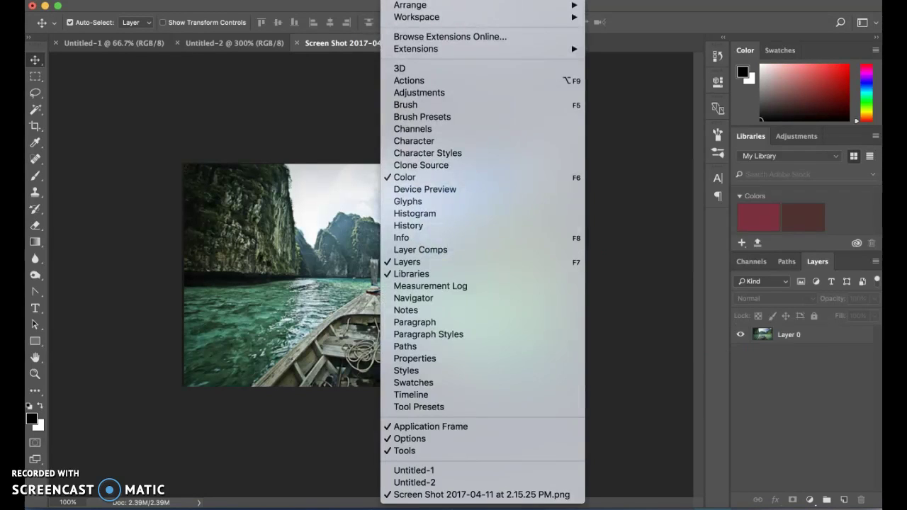
{"action": "left_click", "coordinate": [417, 93]}
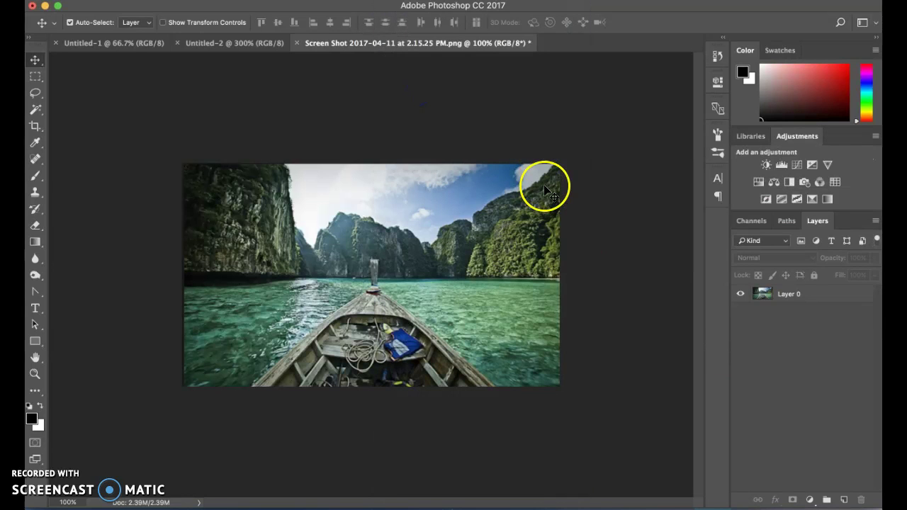
{"action": "left_click", "coordinate": [782, 166]}
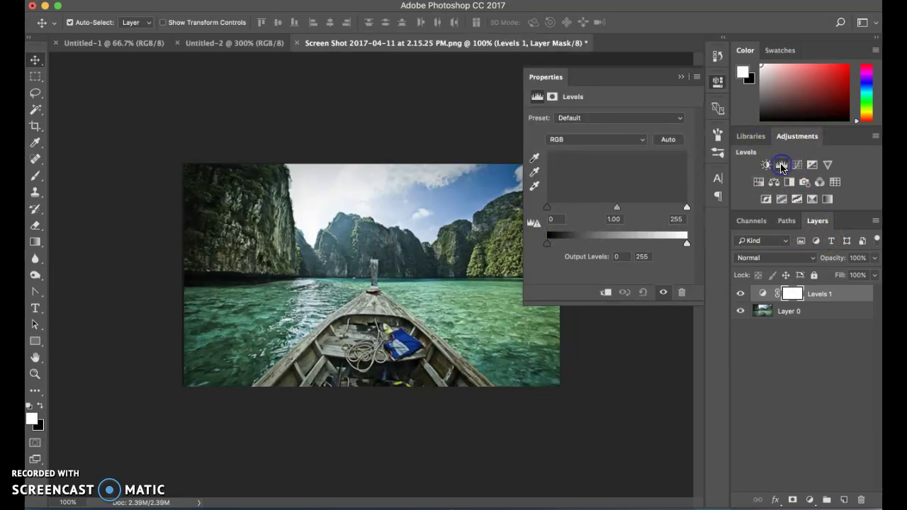
{"action": "left_click_drag", "start_coordinate": [618, 210], "coordinate": [564, 211]}
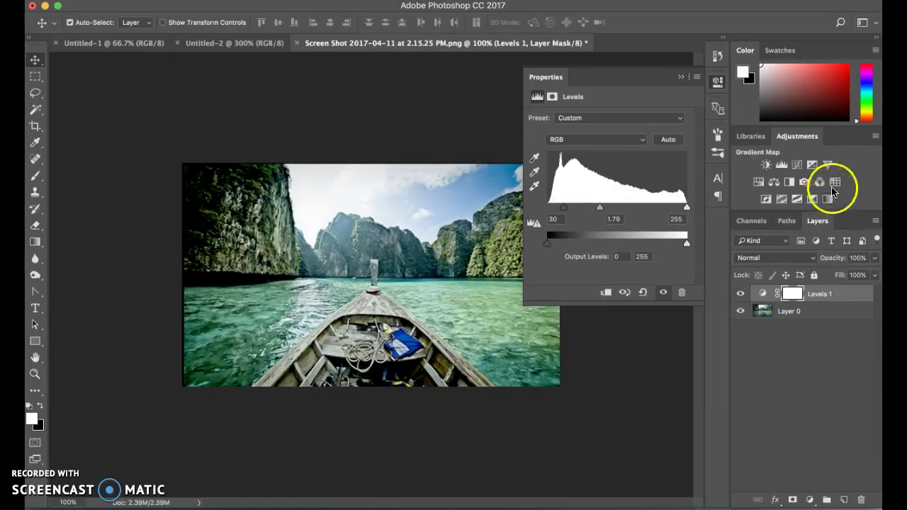
Add a Color Balance adjustment shifting midtones toward Blue (+57)
{"action": "left_click", "coordinate": [773, 183]}
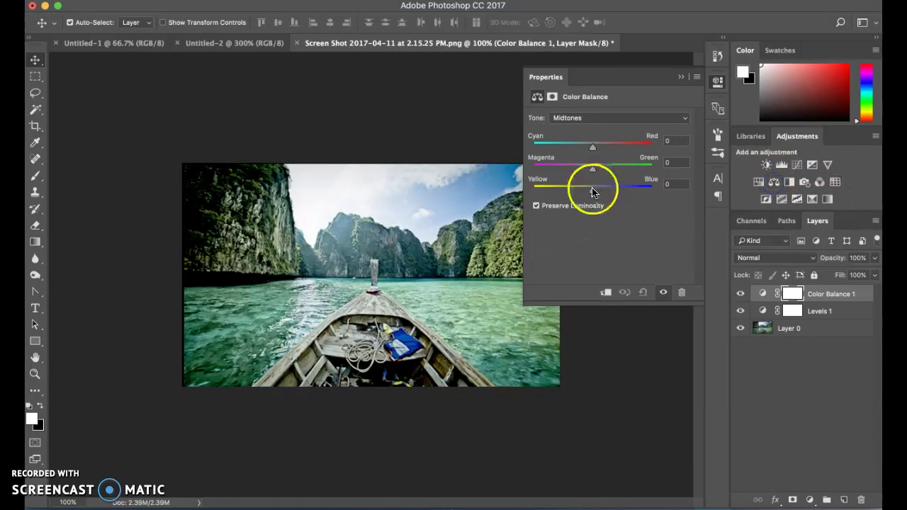
{"action": "left_click_drag", "start_coordinate": [593, 188], "coordinate": [634, 191]}
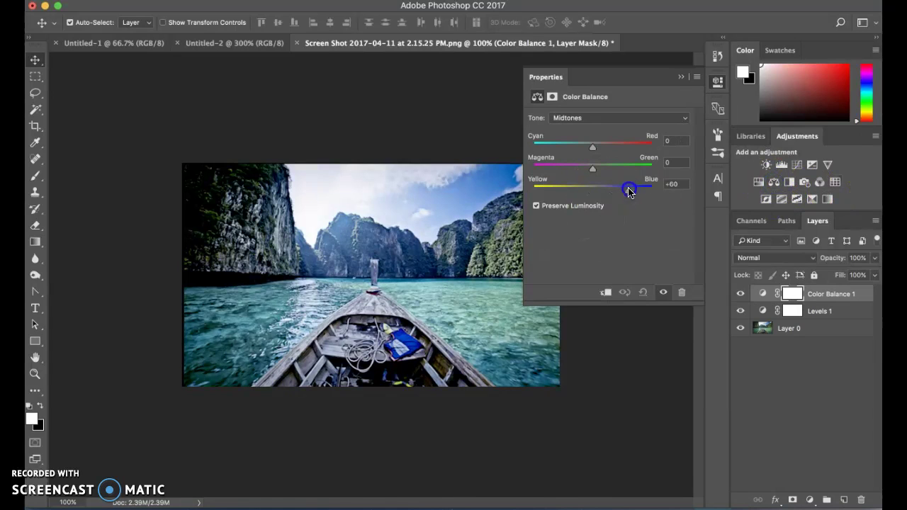
{"action": "left_click", "coordinate": [680, 77]}
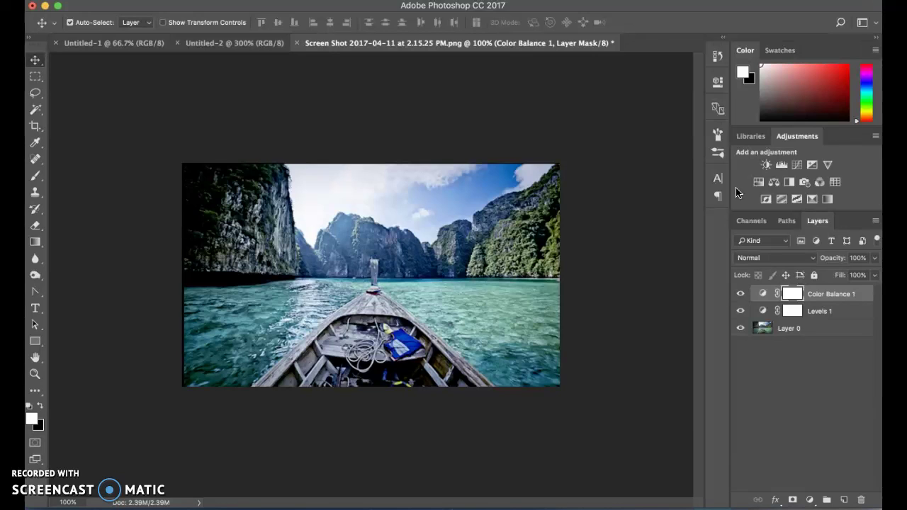
Open the 2.14.45 bird silhouettes screenshot from the Desktop
{"action": "left_click", "coordinate": [846, 390]}
{"action": "left_click", "coordinate": [805, 406]}
{"action": "key", "text": "super+o"}
{"action": "scroll", "coordinate": [415, 240], "scroll_direction": "down", "scroll_amount": 3}
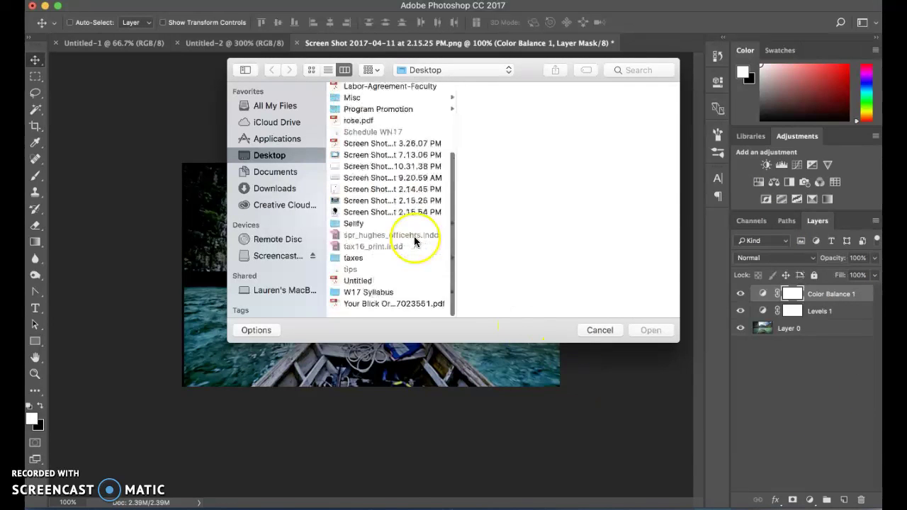
{"action": "scroll", "coordinate": [415, 241], "scroll_direction": "up", "scroll_amount": 1}
{"action": "left_click", "coordinate": [376, 208]}
{"action": "left_click", "coordinate": [370, 198]}
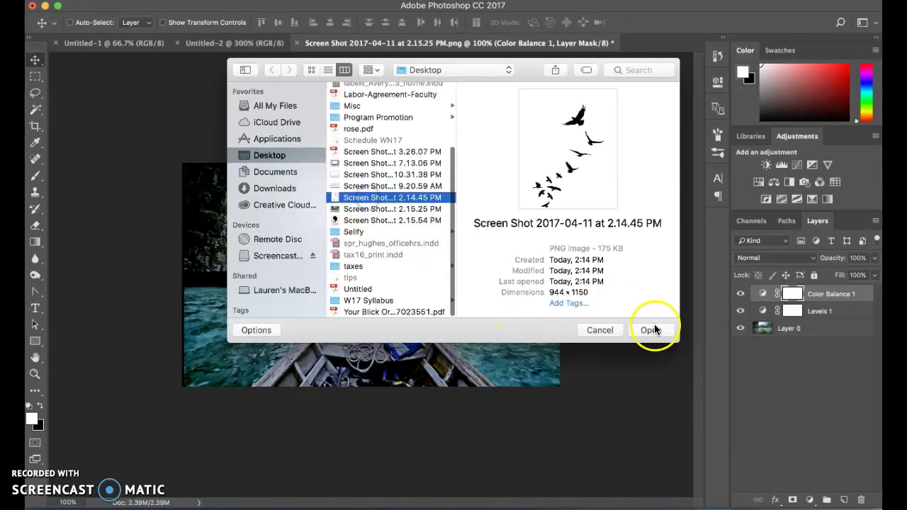
{"action": "left_click", "coordinate": [650, 330]}
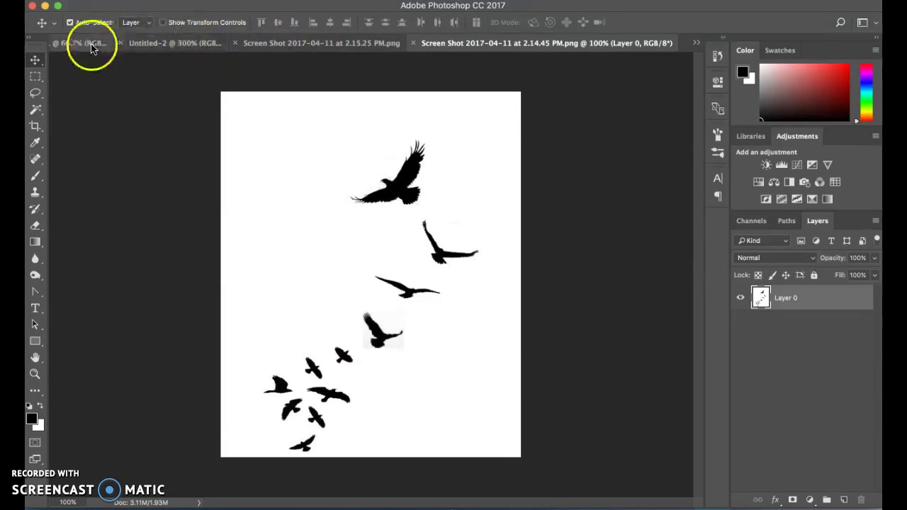
Drag the bird image into the boat photo as Layer 1, positioned over its left part
{"action": "left_click", "coordinate": [447, 44]}
{"action": "left_click_drag", "start_coordinate": [446, 44], "coordinate": [606, 94]}
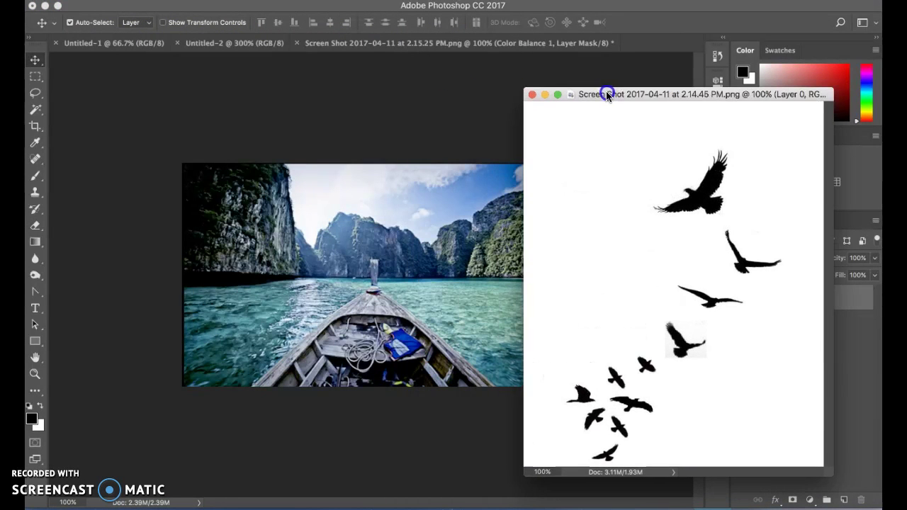
{"action": "left_click", "coordinate": [35, 59]}
{"action": "left_click_drag", "start_coordinate": [569, 265], "coordinate": [343, 241]}
{"action": "left_click_drag", "start_coordinate": [426, 326], "coordinate": [389, 265]}
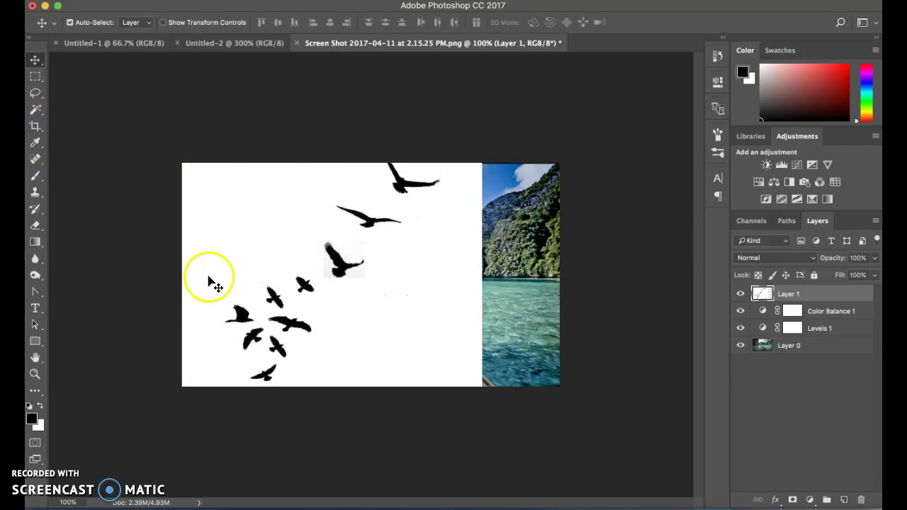
Select the bird layer's white backdrop with the Magic Wand and delete it
{"action": "left_click", "coordinate": [36, 109]}
{"action": "left_click", "coordinate": [237, 220]}
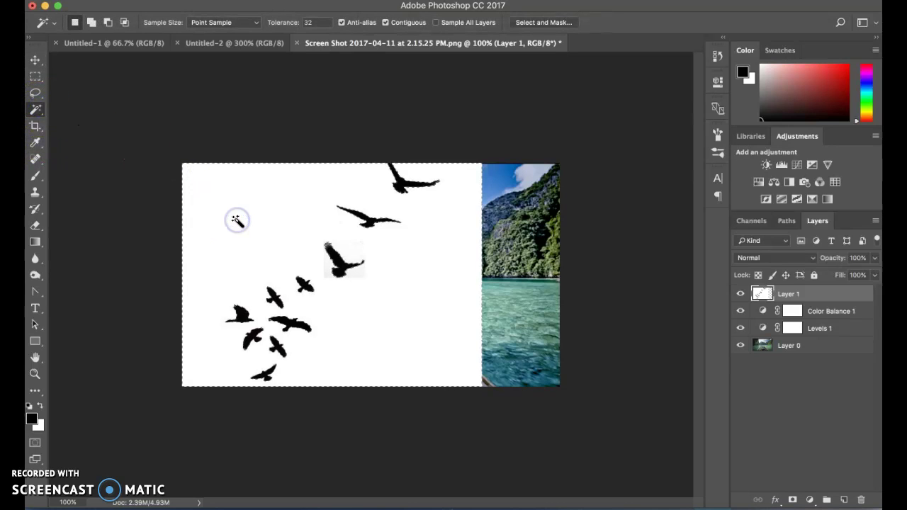
{"action": "key", "text": "Delete"}
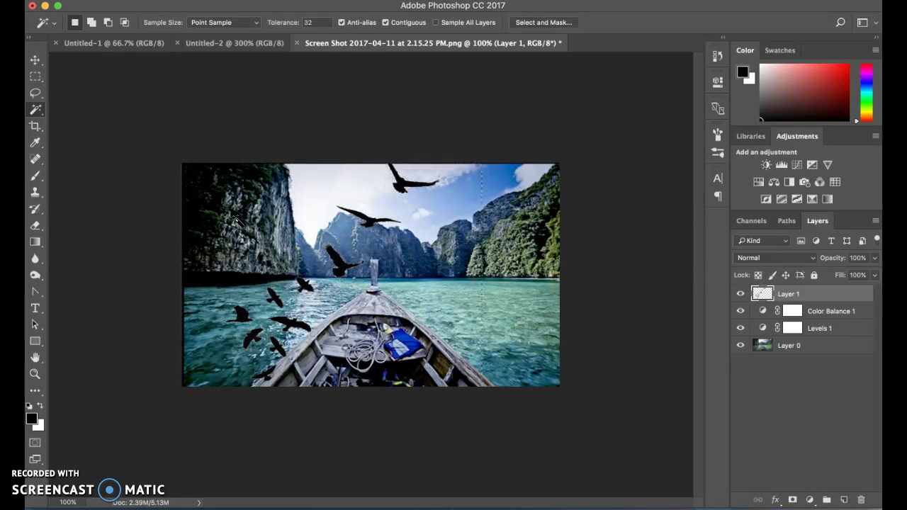
Delete the leftover white area and arrange the black birds across the photo's sky
{"action": "left_click", "coordinate": [36, 61]}
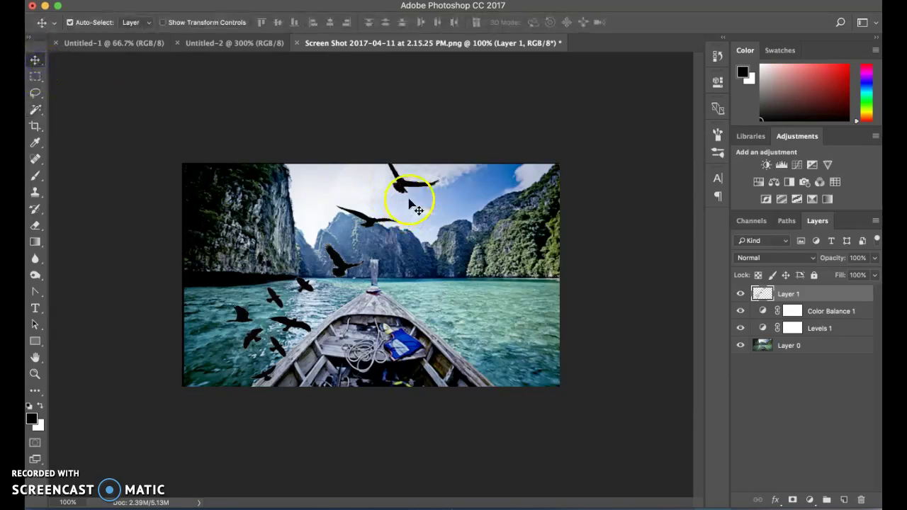
{"action": "left_click_drag", "start_coordinate": [402, 186], "coordinate": [454, 356]}
{"action": "left_click", "coordinate": [35, 109]}
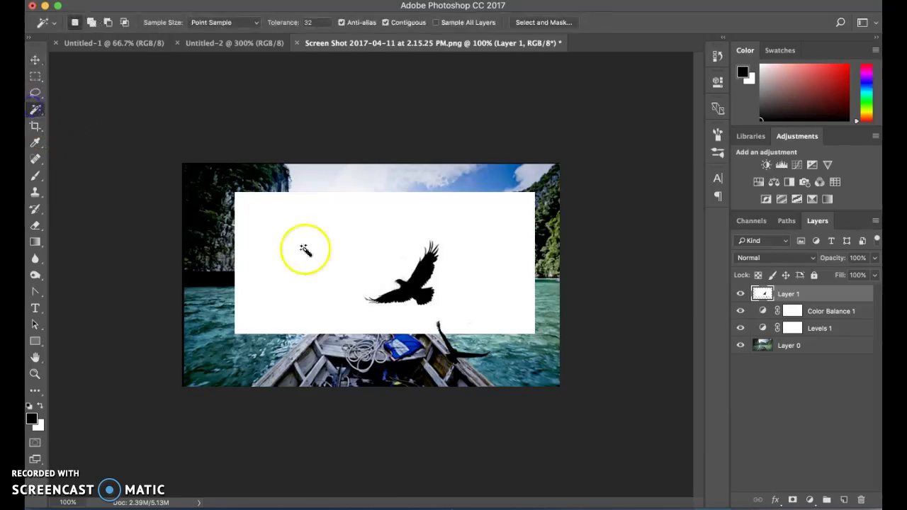
{"action": "key", "text": "Delete"}
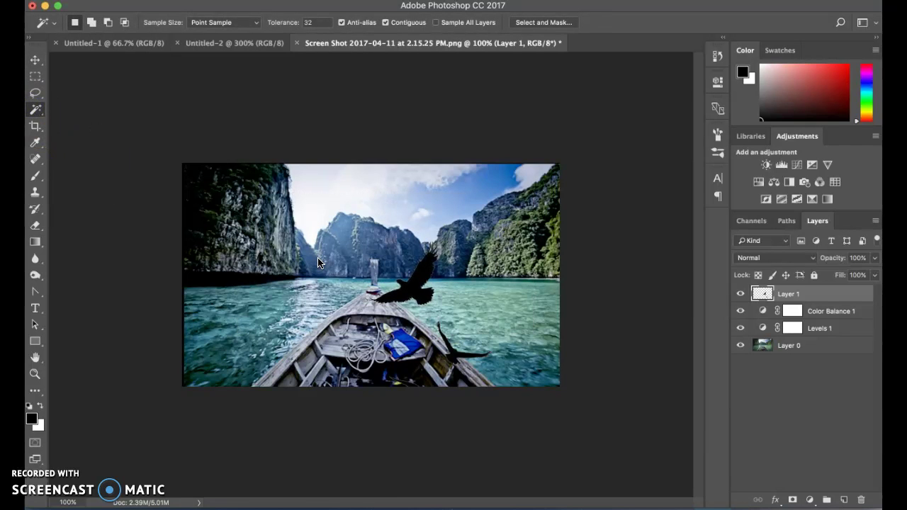
{"action": "left_click", "coordinate": [37, 61]}
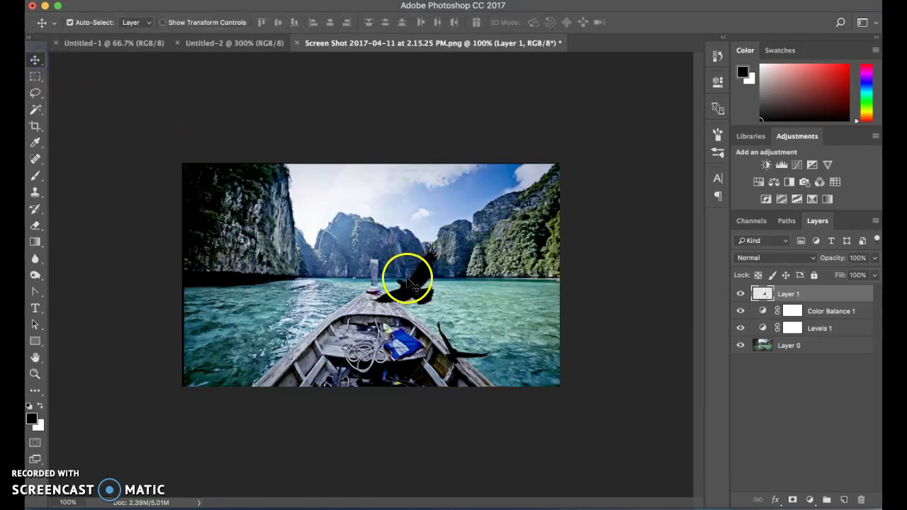
{"action": "left_click_drag", "start_coordinate": [411, 283], "coordinate": [313, 158]}
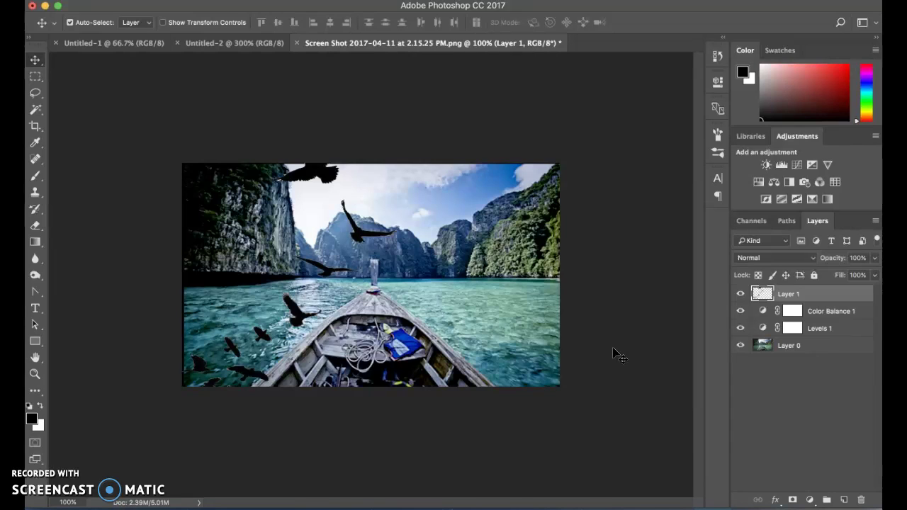
{"action": "left_click", "coordinate": [640, 364]}
{"action": "left_click", "coordinate": [667, 387]}
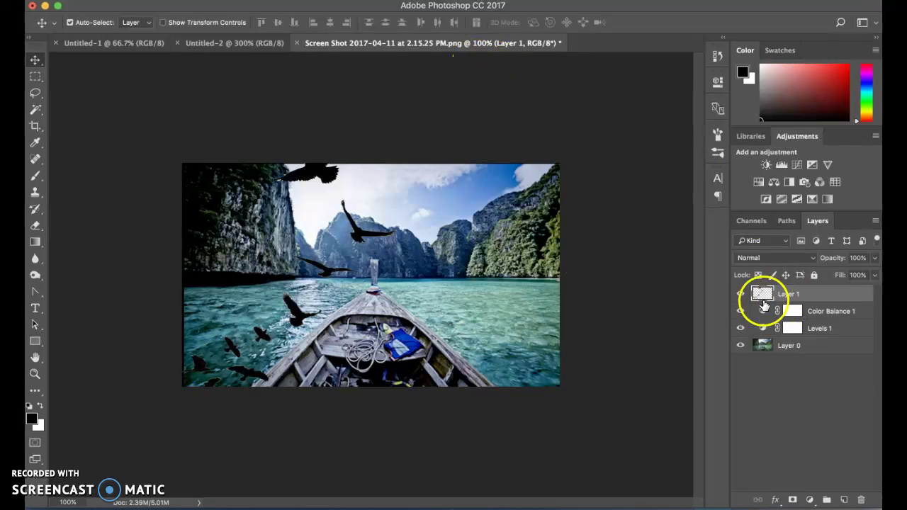
{"action": "left_click", "coordinate": [775, 500]}
{"action": "mouse_move", "coordinate": [777, 502]}
{"action": "left_mouse_down"}
{"action": "mouse_move", "coordinate": [785, 413]}
{"action": "mouse_move", "coordinate": [814, 491]}
{"action": "left_mouse_up"}
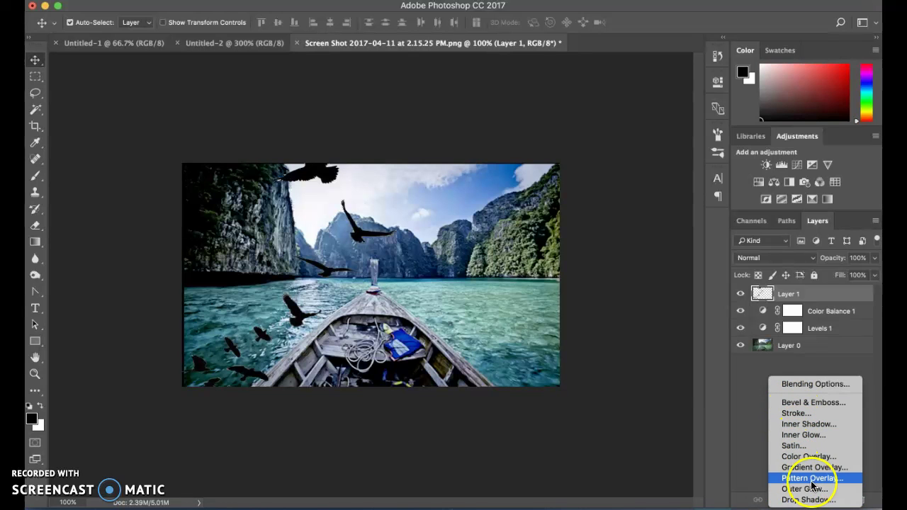
{"action": "left_click", "coordinate": [745, 379]}
{"action": "double_click", "coordinate": [762, 297]}
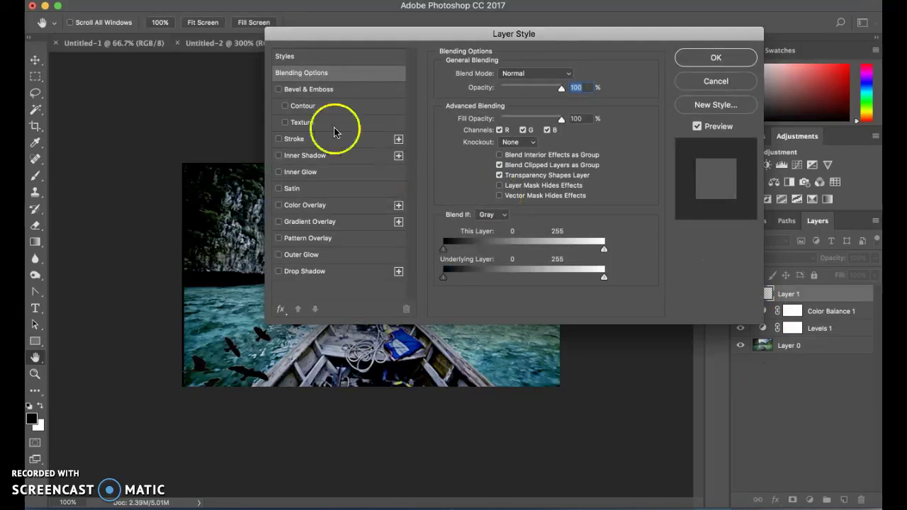
{"action": "left_click_drag", "start_coordinate": [310, 37], "coordinate": [302, 90]}
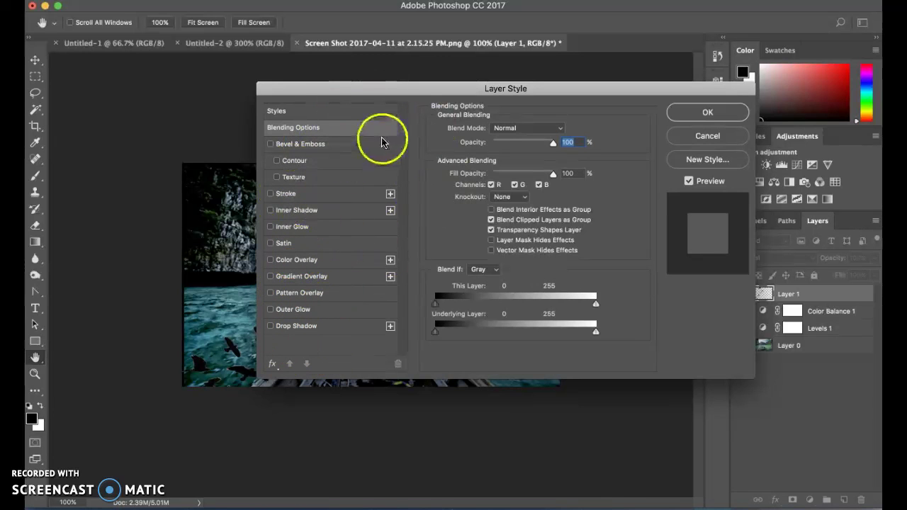
{"action": "left_click", "coordinate": [720, 140]}
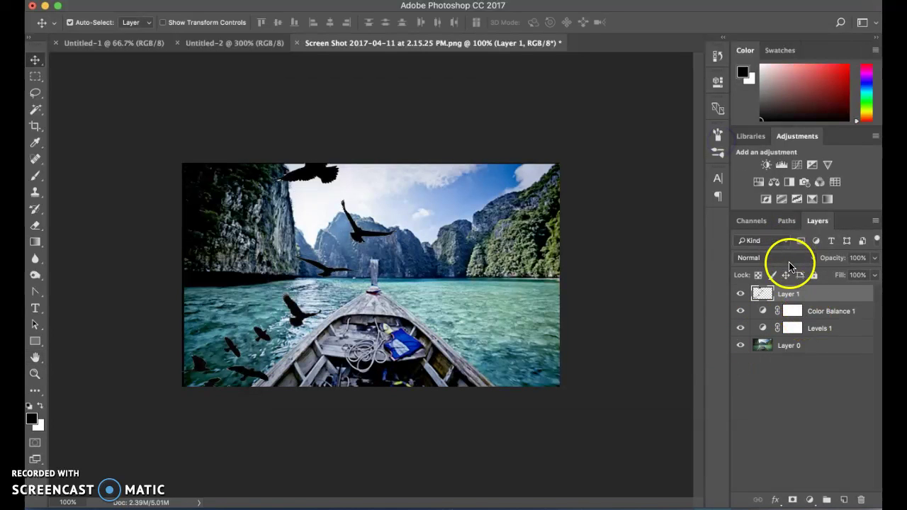
Try Hard Light, Multiply and Saturation, then set the bird layer to Divide and nudge it down-right
{"action": "left_click", "coordinate": [791, 260]}
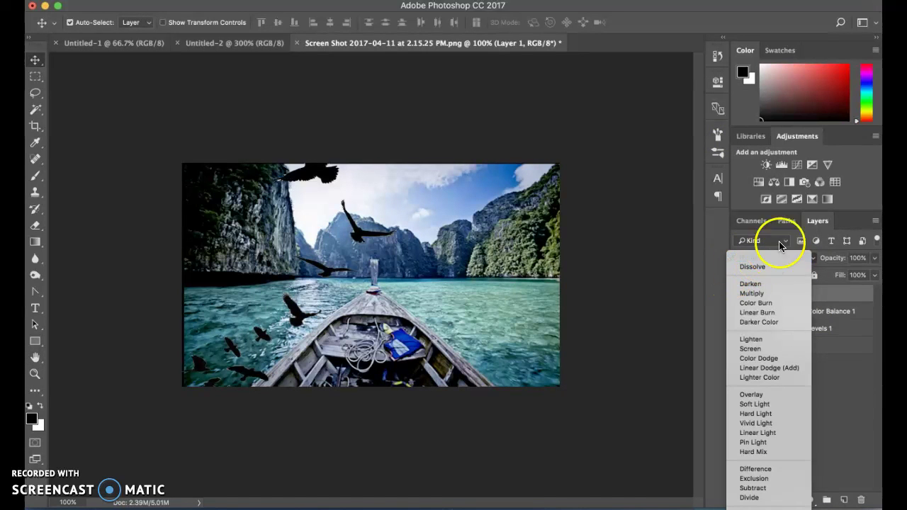
{"action": "left_click", "coordinate": [755, 417]}
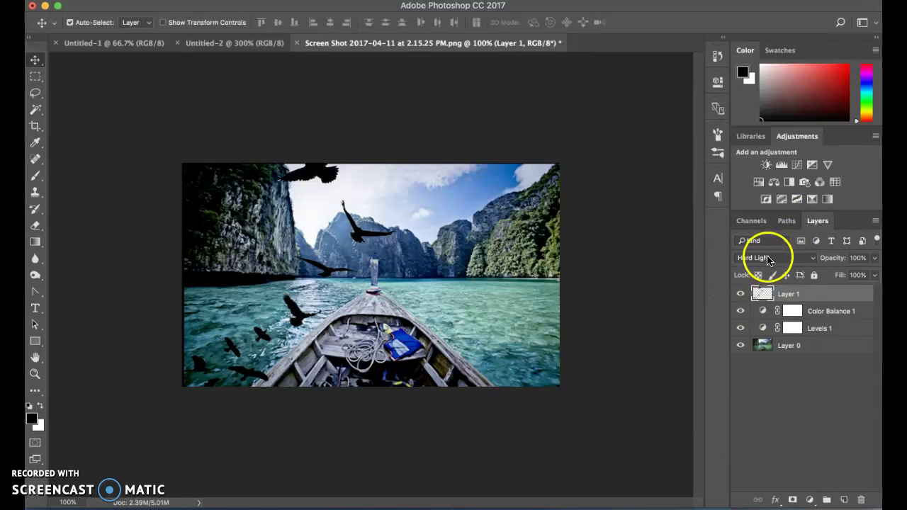
{"action": "left_click", "coordinate": [764, 258]}
{"action": "left_click", "coordinate": [757, 138]}
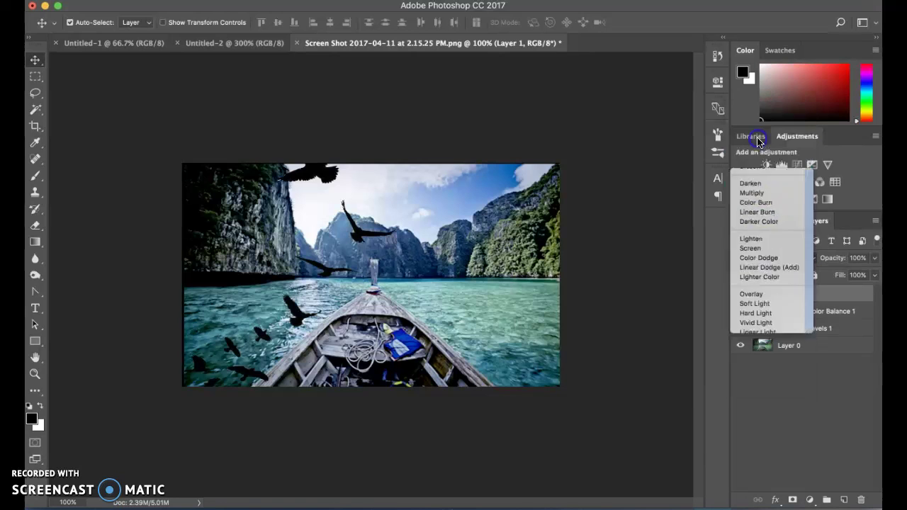
{"action": "left_click", "coordinate": [777, 258]}
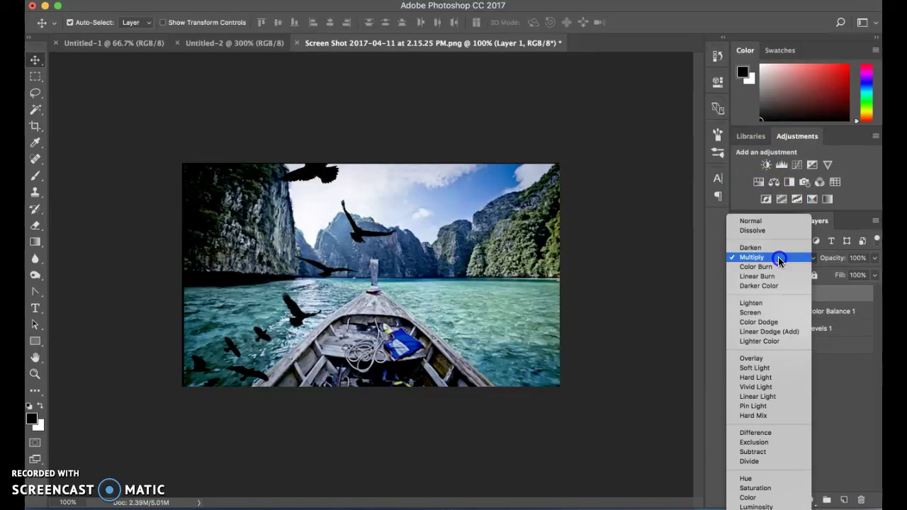
{"action": "left_click", "coordinate": [754, 487]}
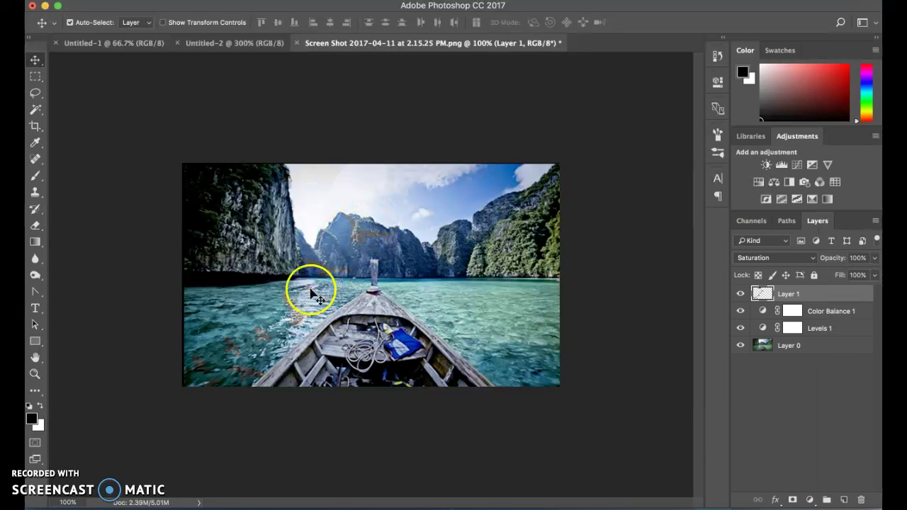
{"action": "left_click", "coordinate": [751, 260]}
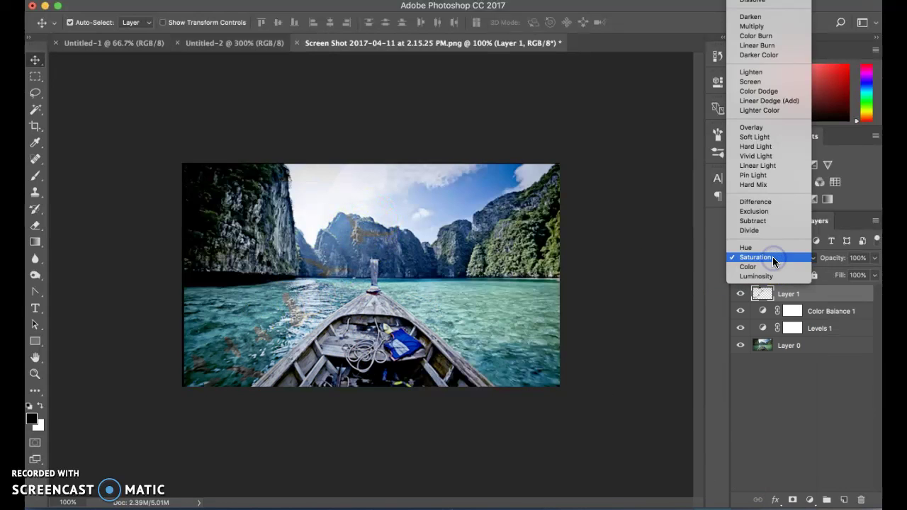
{"action": "left_click", "coordinate": [772, 231]}
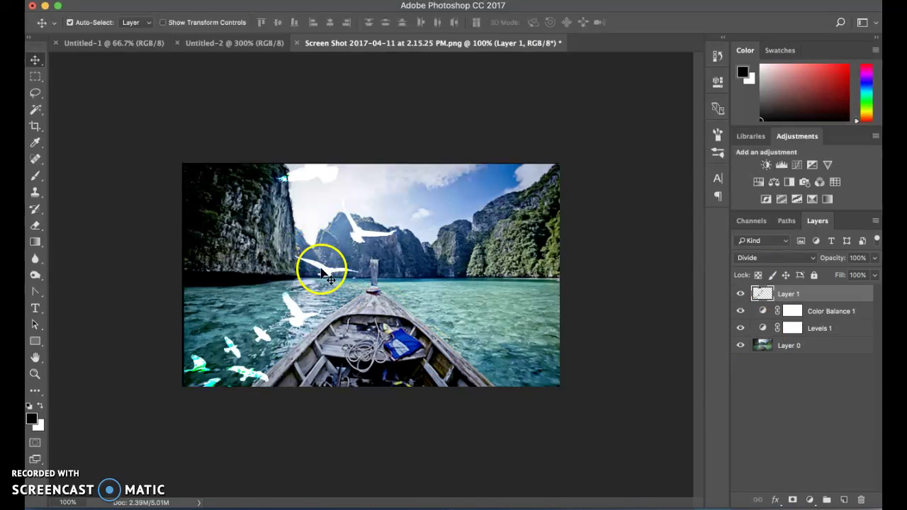
{"action": "left_click_drag", "start_coordinate": [327, 274], "coordinate": [354, 282]}
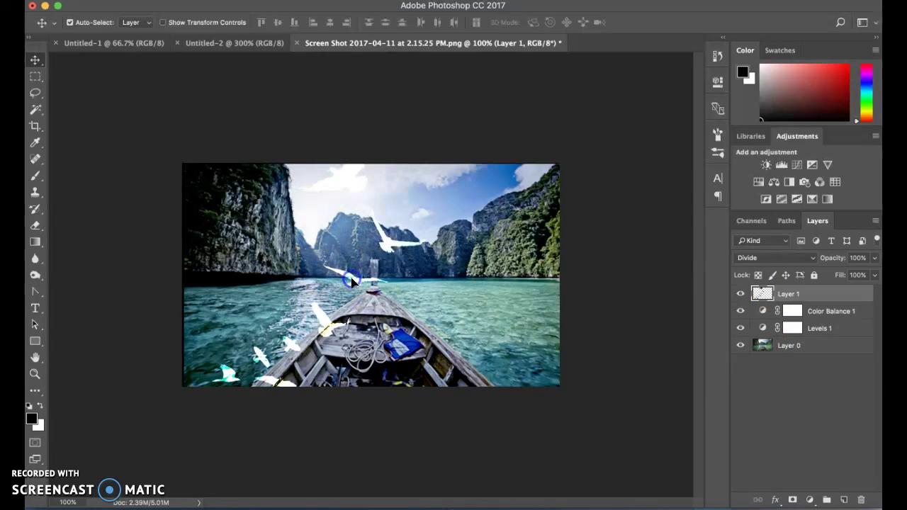
Scale the bird layer up to about 124%
{"action": "left_click", "coordinate": [138, 0]}
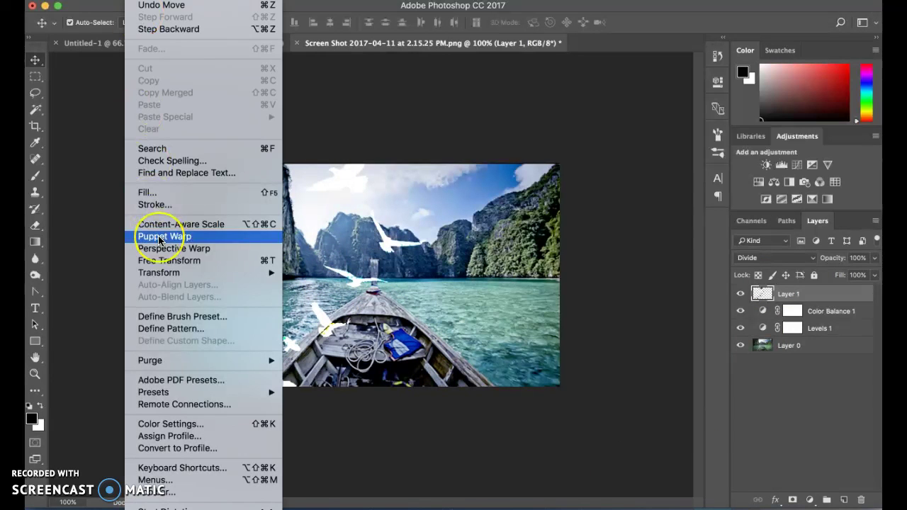
{"action": "mouse_move", "coordinate": [233, 274]}
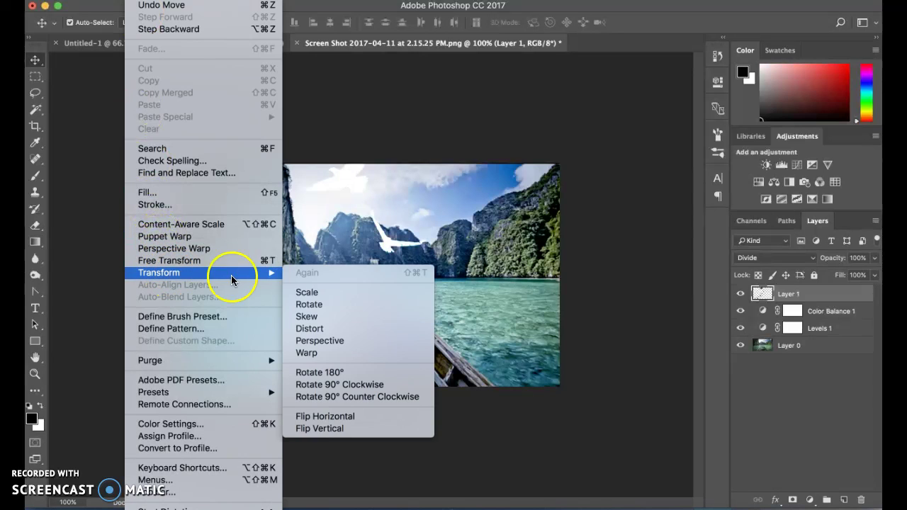
{"action": "left_click", "coordinate": [330, 290]}
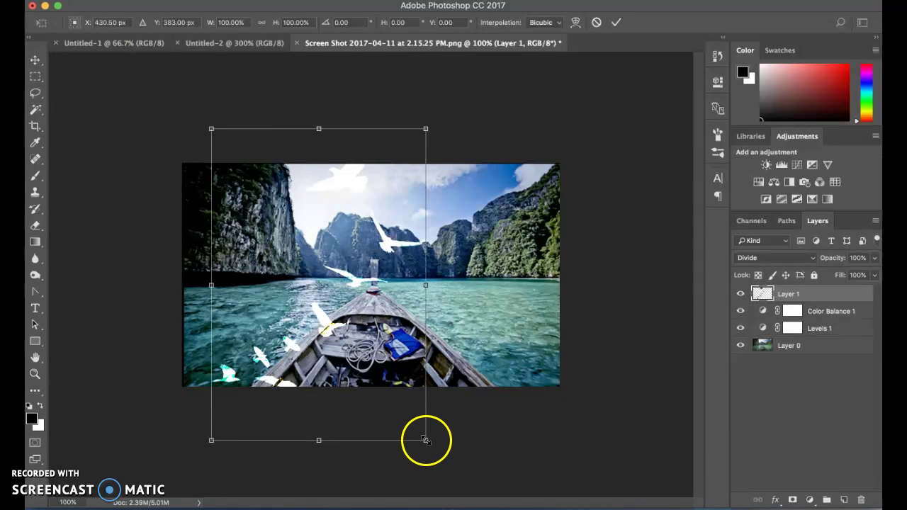
{"action": "left_click_drag", "start_coordinate": [425, 440], "coordinate": [555, 464]}
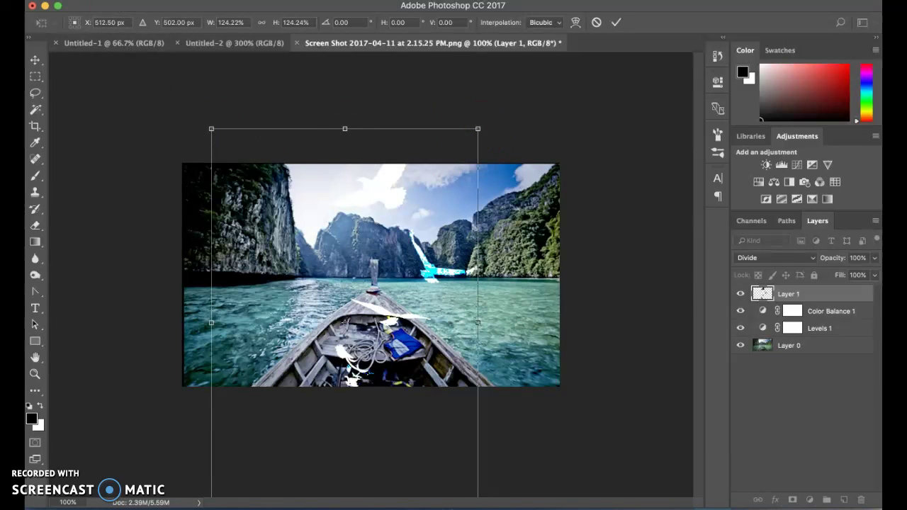
Rotate the birds about 27.57°, move them up-right, and commit the transform
{"action": "left_click", "coordinate": [142, 0]}
{"action": "mouse_move", "coordinate": [151, 273]}
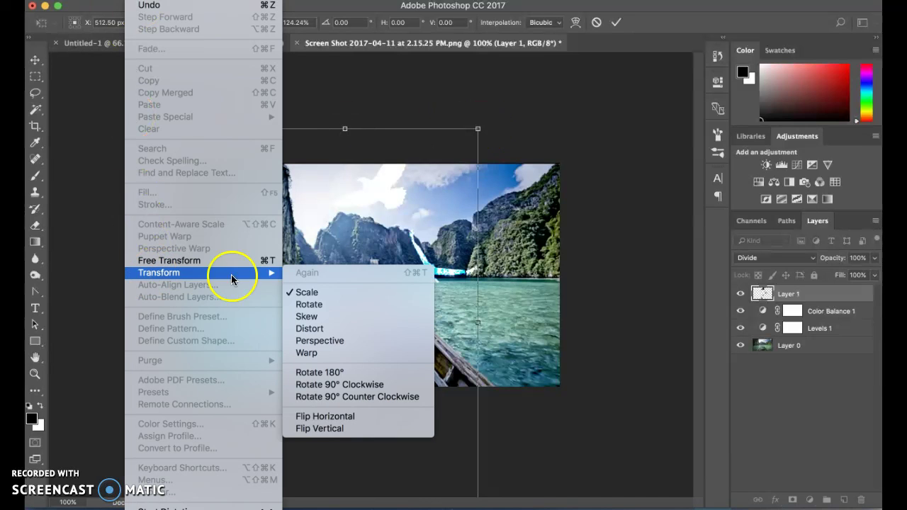
{"action": "left_click", "coordinate": [316, 306]}
{"action": "left_click_drag", "start_coordinate": [492, 126], "coordinate": [554, 219]}
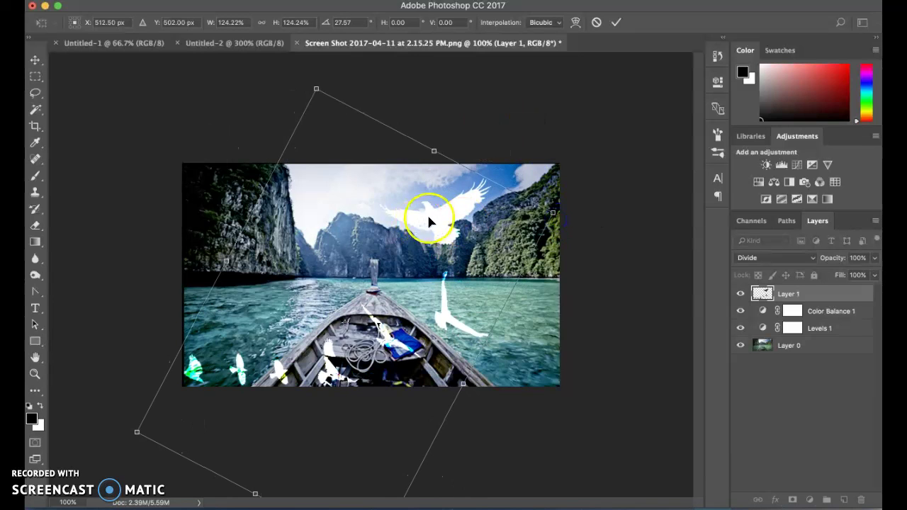
{"action": "left_click_drag", "start_coordinate": [431, 221], "coordinate": [454, 185]}
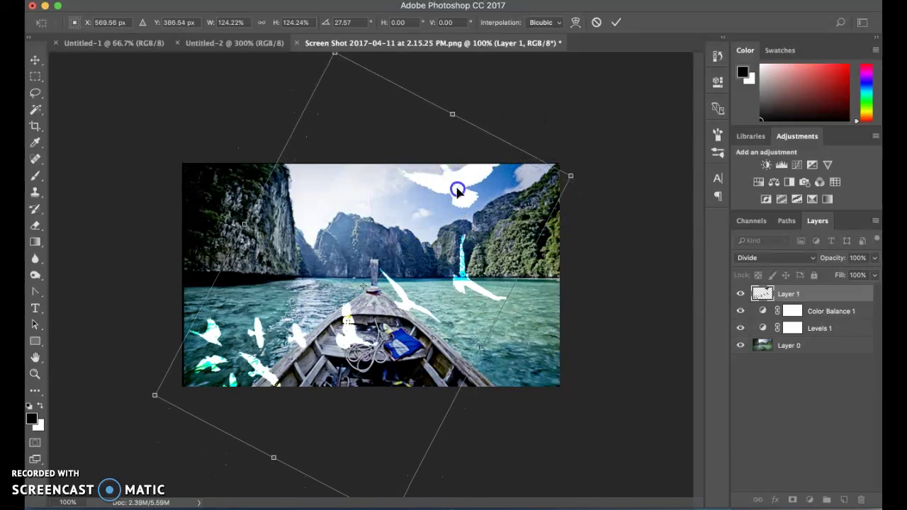
{"action": "key", "text": "Return"}
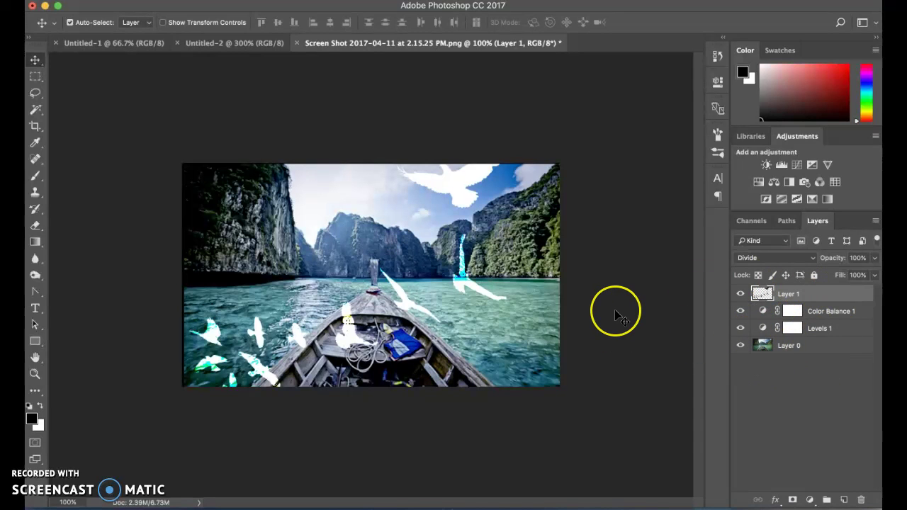
Open the 2.15.54 PM cartoon face screenshot and drag it into the collage as Layer 2
{"action": "key", "text": "super+o"}
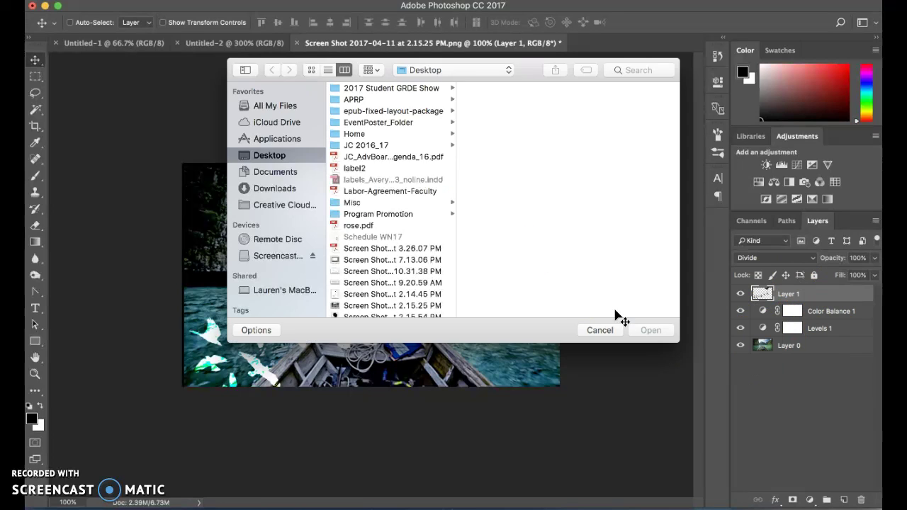
{"action": "scroll", "coordinate": [387, 279], "scroll_direction": "down", "scroll_amount": 3}
{"action": "left_click", "coordinate": [375, 268]}
{"action": "left_click", "coordinate": [651, 330]}
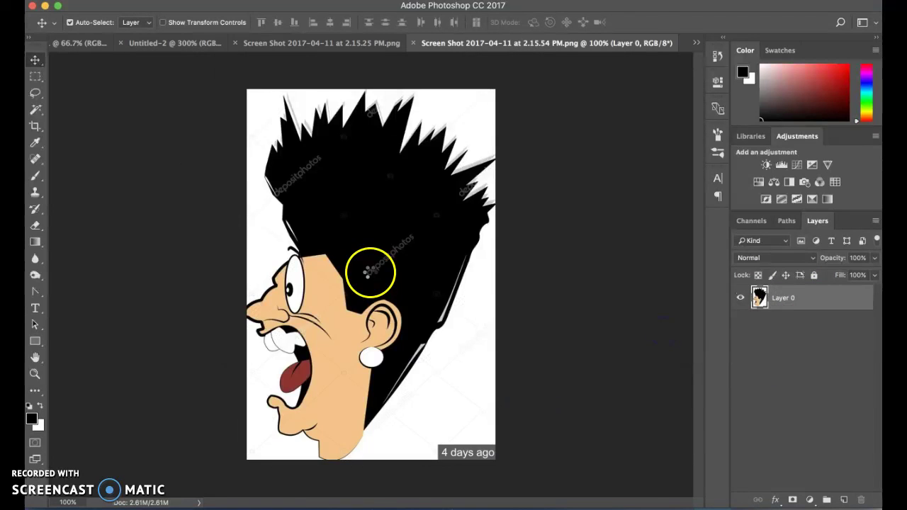
{"action": "left_click_drag", "start_coordinate": [441, 43], "coordinate": [470, 77]}
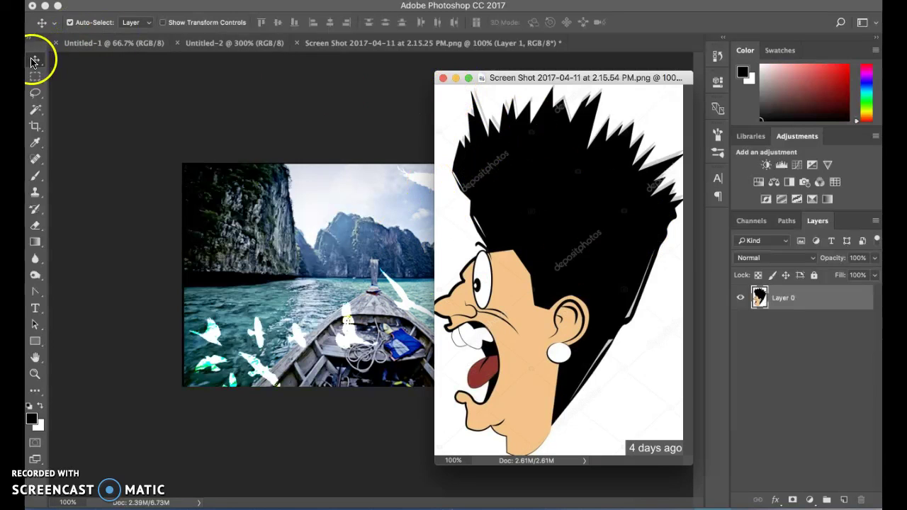
{"action": "left_click_drag", "start_coordinate": [563, 189], "coordinate": [358, 216]}
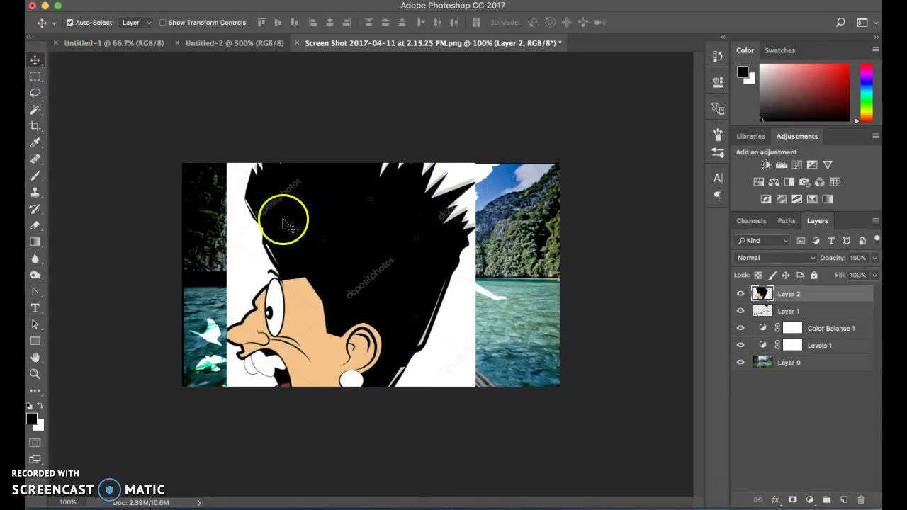
{"action": "left_click_drag", "start_coordinate": [314, 209], "coordinate": [401, 260]}
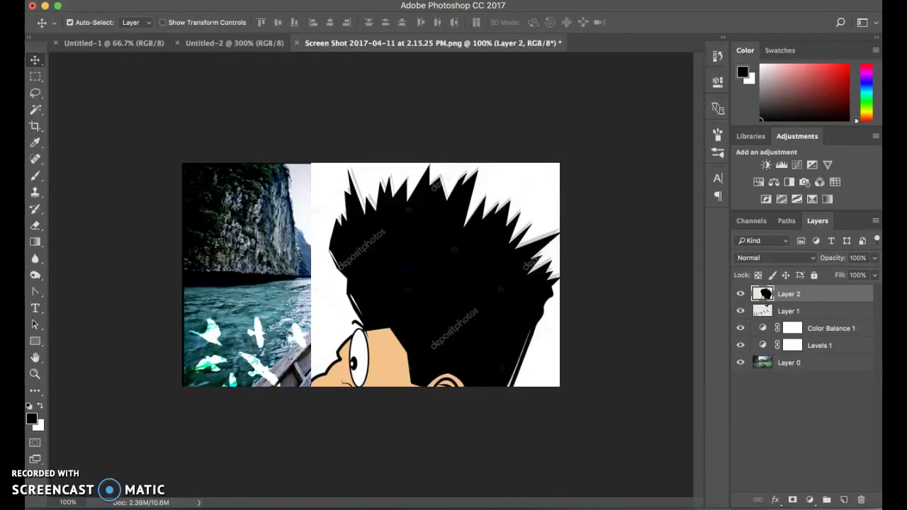
Scale the cartoon face down to about 56% and place it against the photo's right edge
{"action": "left_click", "coordinate": [142, 7]}
{"action": "mouse_move", "coordinate": [176, 276]}
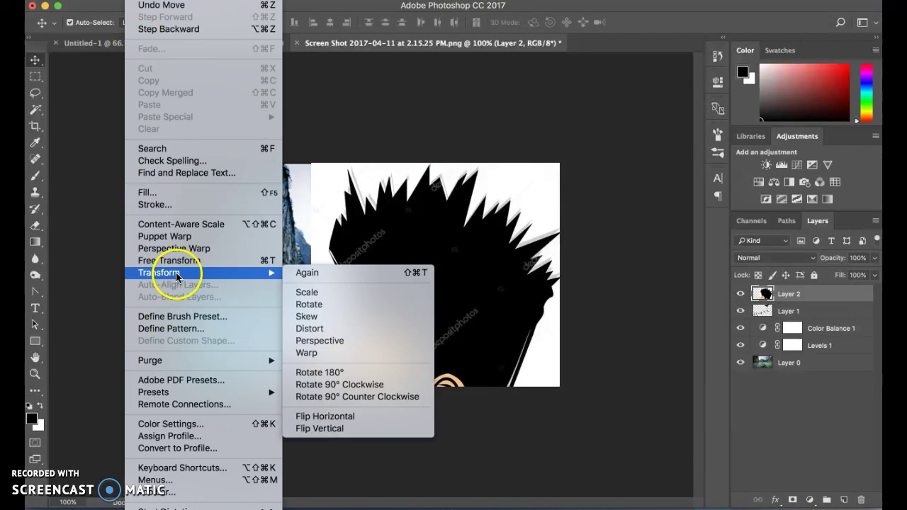
{"action": "left_click", "coordinate": [328, 304]}
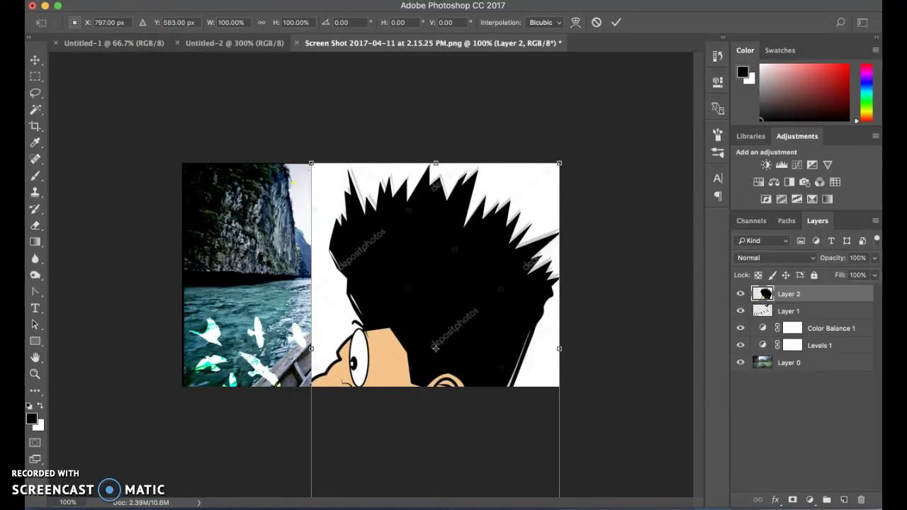
{"action": "left_click", "coordinate": [142, 0]}
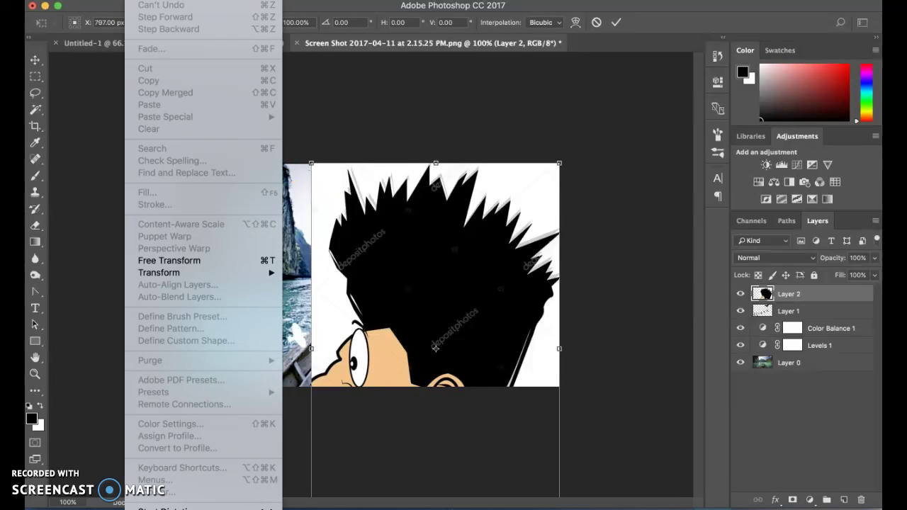
{"action": "mouse_move", "coordinate": [234, 272]}
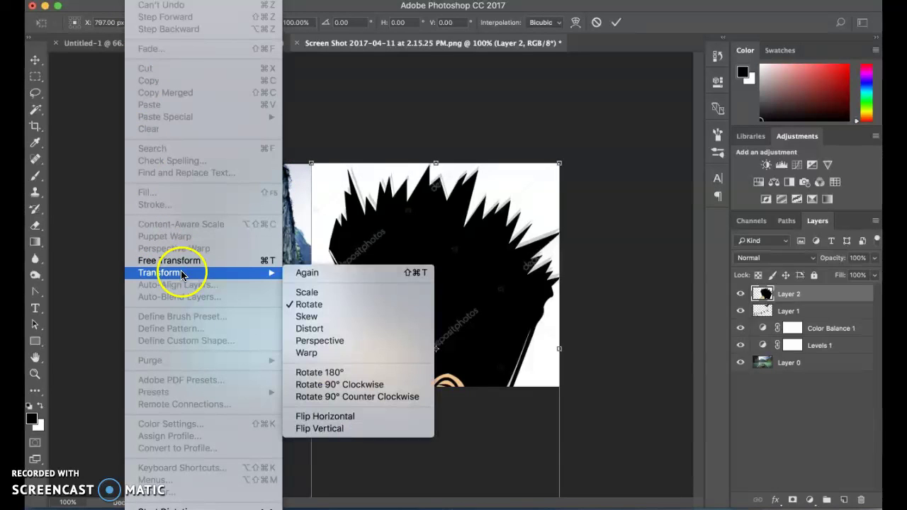
{"action": "left_click", "coordinate": [346, 300]}
{"action": "left_click_drag", "start_coordinate": [311, 164], "coordinate": [409, 304]}
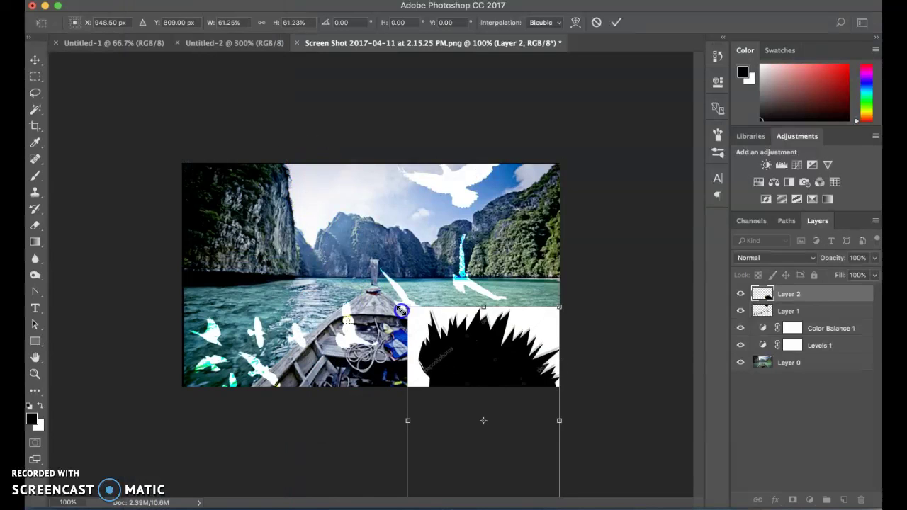
{"action": "left_click_drag", "start_coordinate": [452, 369], "coordinate": [437, 229]}
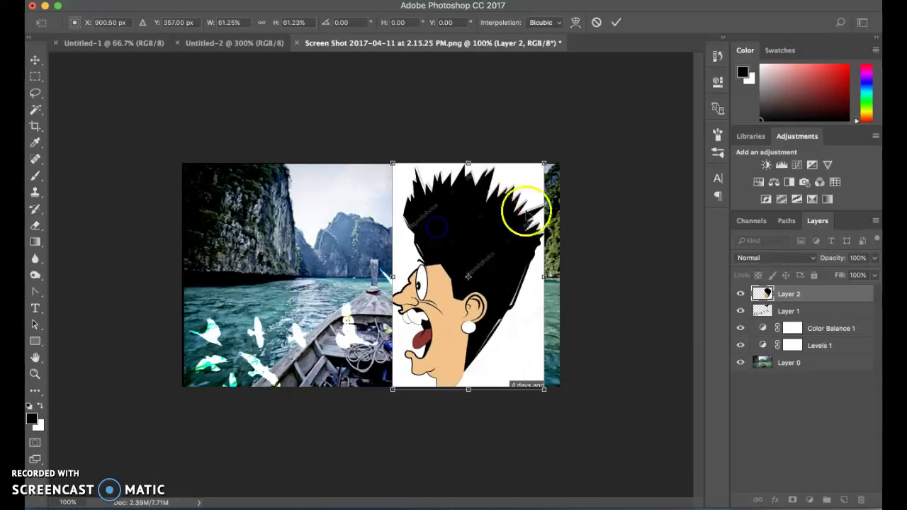
{"action": "left_click_drag", "start_coordinate": [543, 165], "coordinate": [531, 175]}
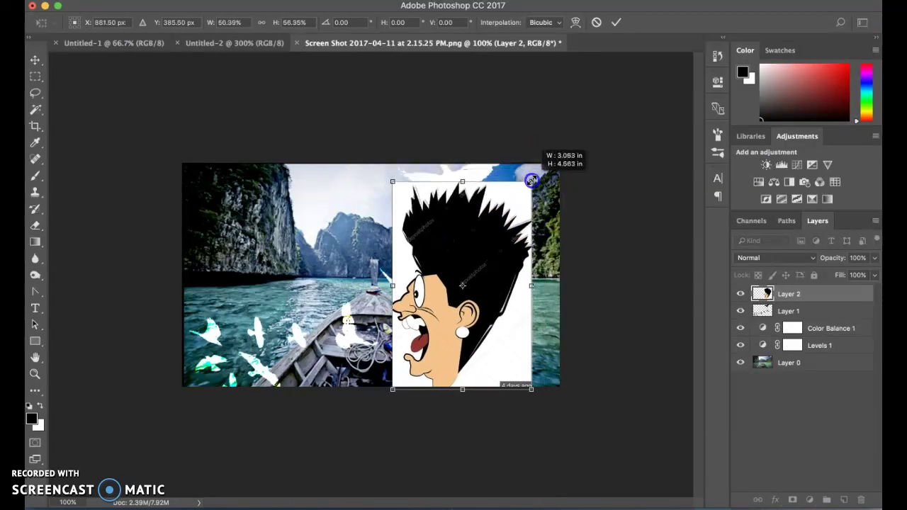
{"action": "left_click_drag", "start_coordinate": [492, 260], "coordinate": [521, 248]}
{"action": "key", "text": "Return"}
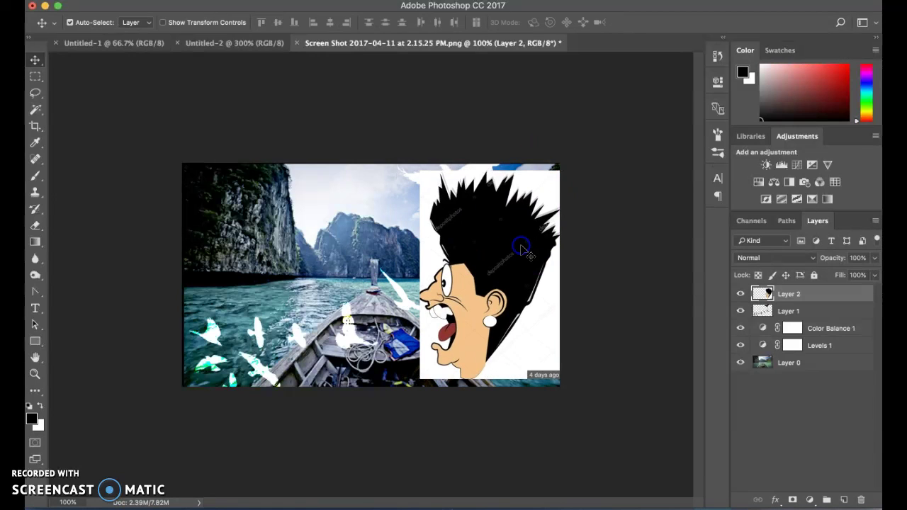
Delete the white areas around the cartoon face with the Magic Wand: right side, hair, left strip, beside mouth
{"action": "left_click", "coordinate": [35, 111]}
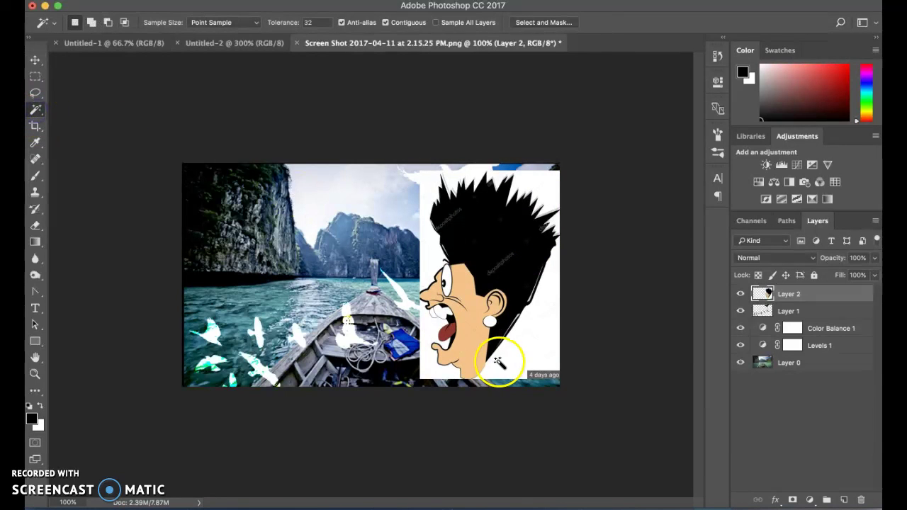
{"action": "left_click", "coordinate": [526, 355]}
{"action": "key", "text": "Delete"}
{"action": "left_click", "coordinate": [527, 213]}
{"action": "key", "text": "Delete"}
{"action": "left_click", "coordinate": [541, 186]}
{"action": "key", "text": "Delete"}
{"action": "left_click", "coordinate": [477, 188]}
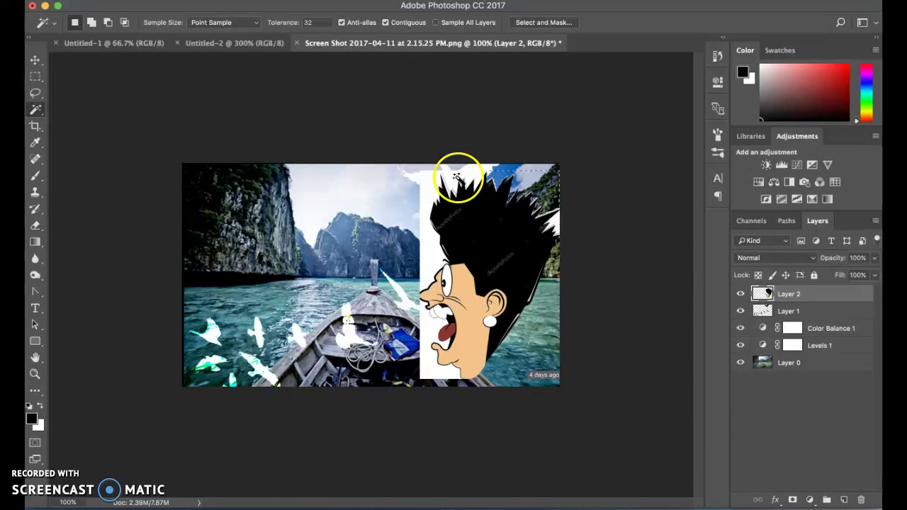
{"action": "key", "text": "Delete"}
{"action": "left_click", "coordinate": [459, 218]}
{"action": "left_click", "coordinate": [429, 333]}
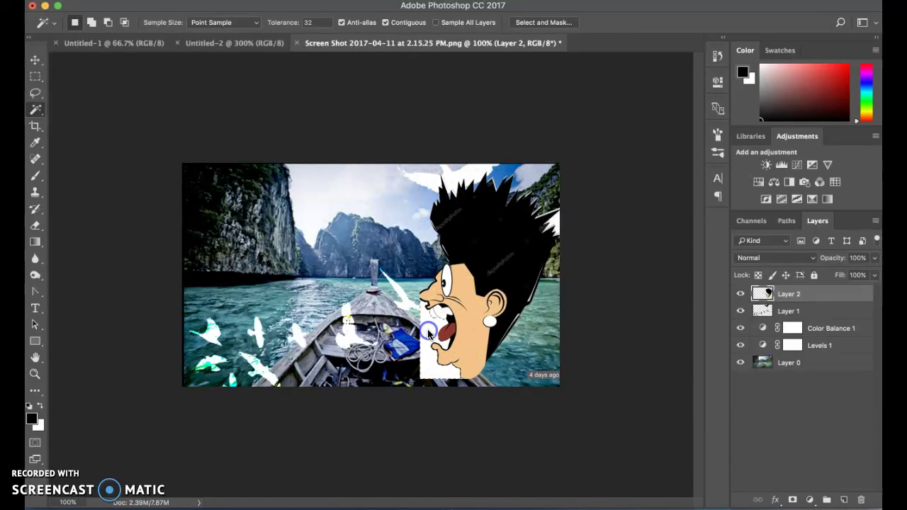
{"action": "key", "text": "Delete"}
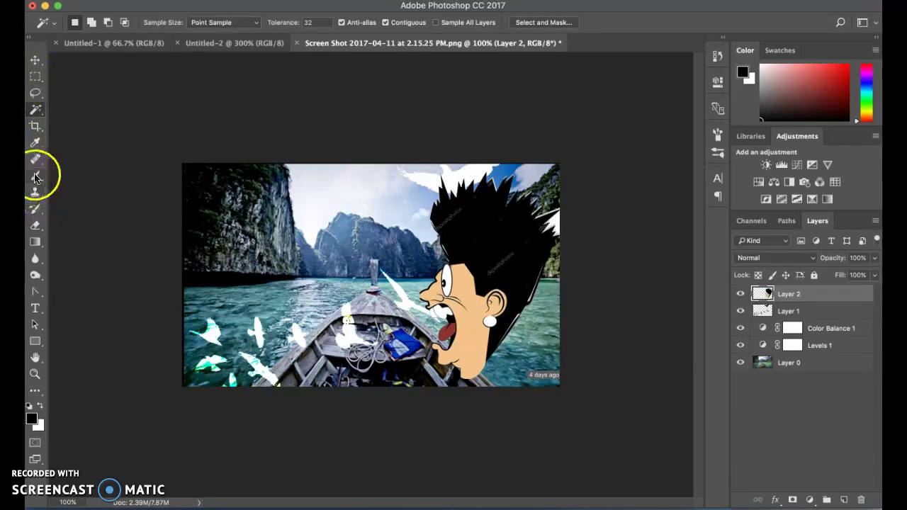
Move the cartoon face layer up and to the right toward the top-right corner
{"action": "left_click", "coordinate": [35, 226]}
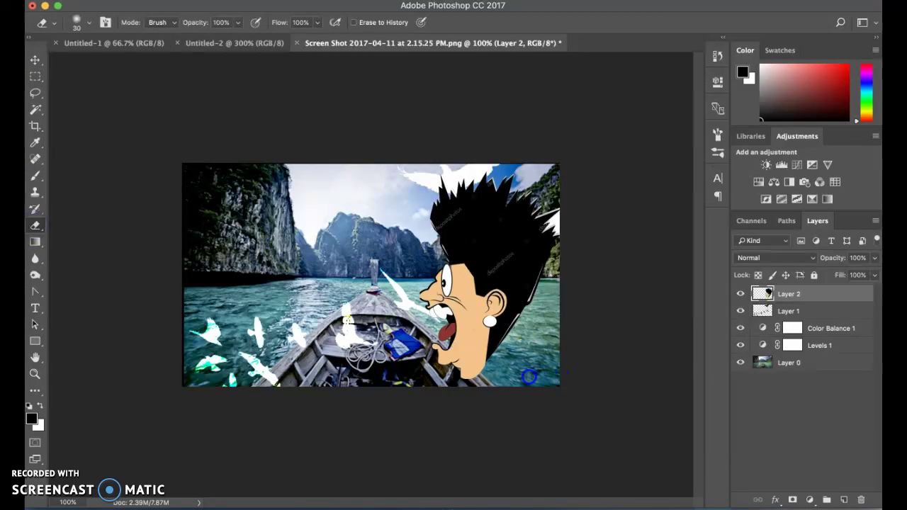
{"action": "left_click", "coordinate": [35, 59]}
{"action": "left_click_drag", "start_coordinate": [503, 266], "coordinate": [536, 248]}
Scale the cartoon face to about 133% and shift it up-right so its hair touches the top edge
{"action": "left_click", "coordinate": [139, 0]}
{"action": "mouse_move", "coordinate": [203, 272]}
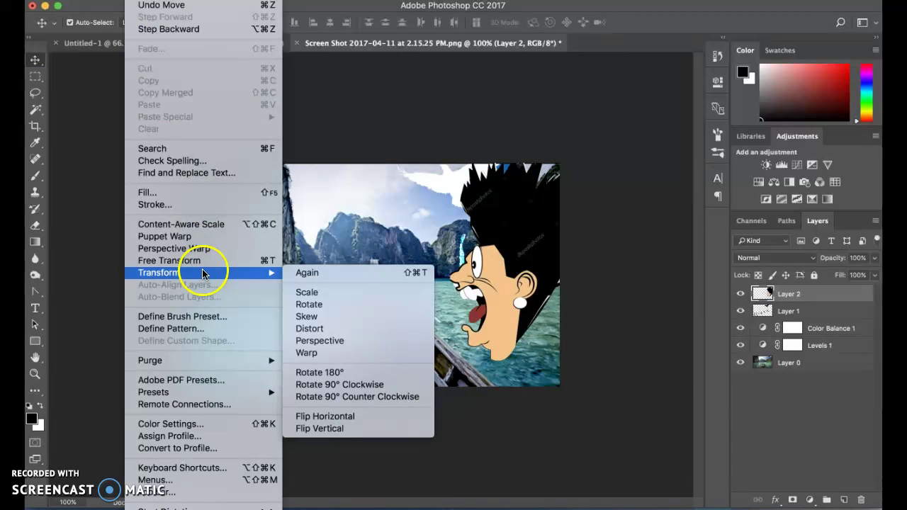
{"action": "left_click", "coordinate": [312, 292]}
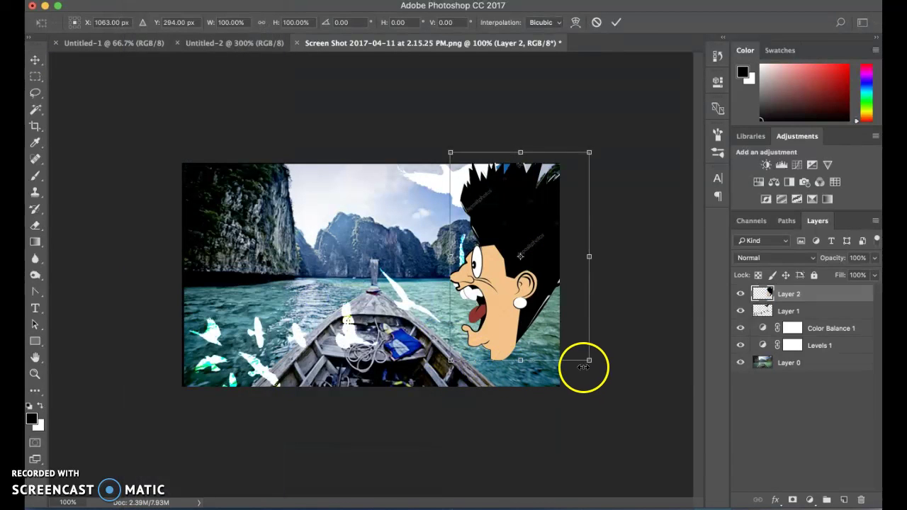
{"action": "left_click_drag", "start_coordinate": [588, 361], "coordinate": [636, 429]}
{"action": "left_click_drag", "start_coordinate": [512, 378], "coordinate": [524, 356]}
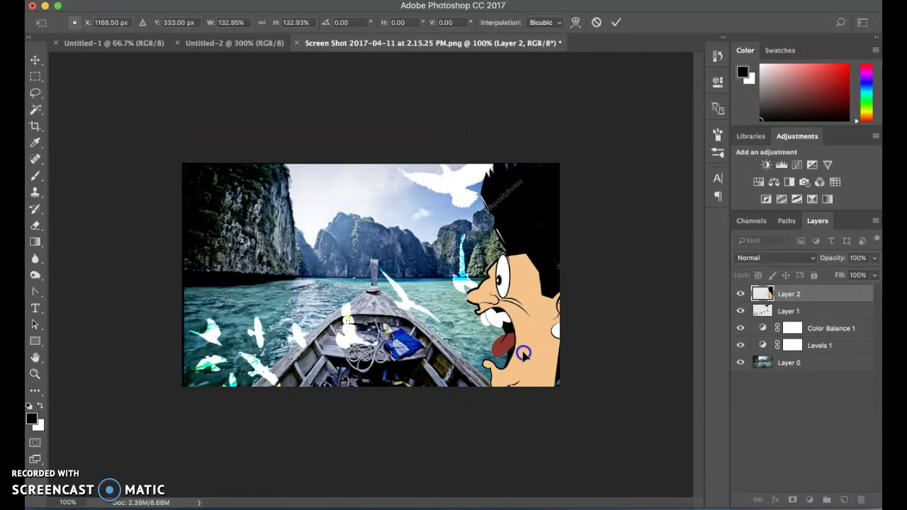
{"action": "key", "text": "Return"}
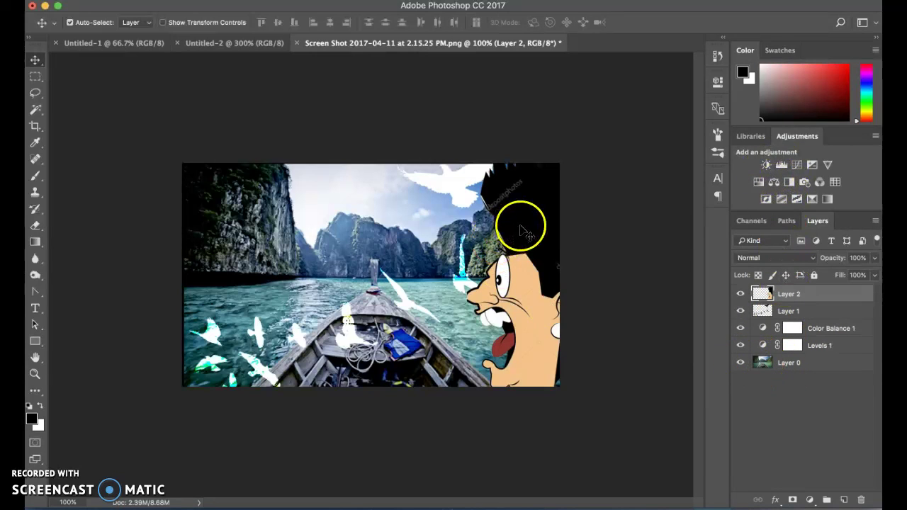
Nudge the cartoon face slightly and lower Layer 2's opacity to 65%
{"action": "mouse_move", "coordinate": [521, 229]}
{"action": "left_mouse_down"}
{"action": "mouse_move", "coordinate": [528, 190]}
{"action": "mouse_move", "coordinate": [523, 224]}
{"action": "left_mouse_up"}
{"action": "left_click", "coordinate": [800, 294]}
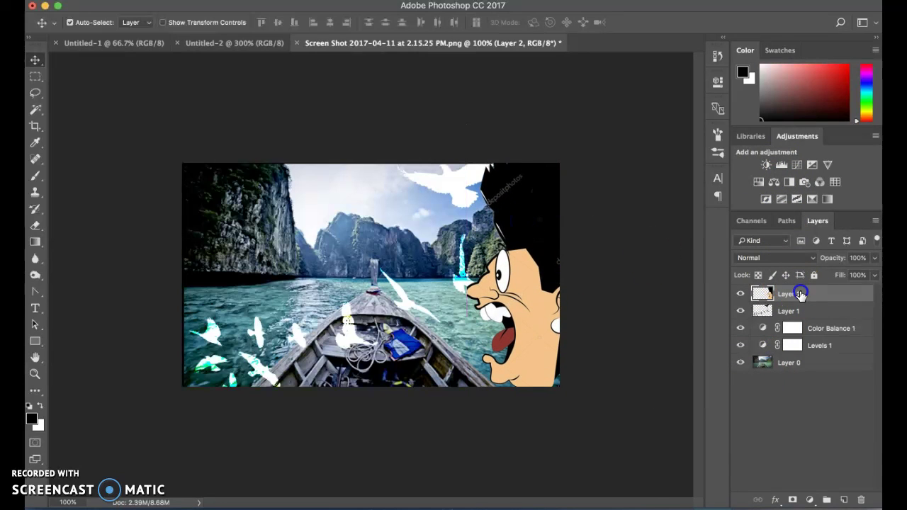
{"action": "left_click", "coordinate": [876, 258]}
{"action": "left_click_drag", "start_coordinate": [875, 275], "coordinate": [855, 277]}
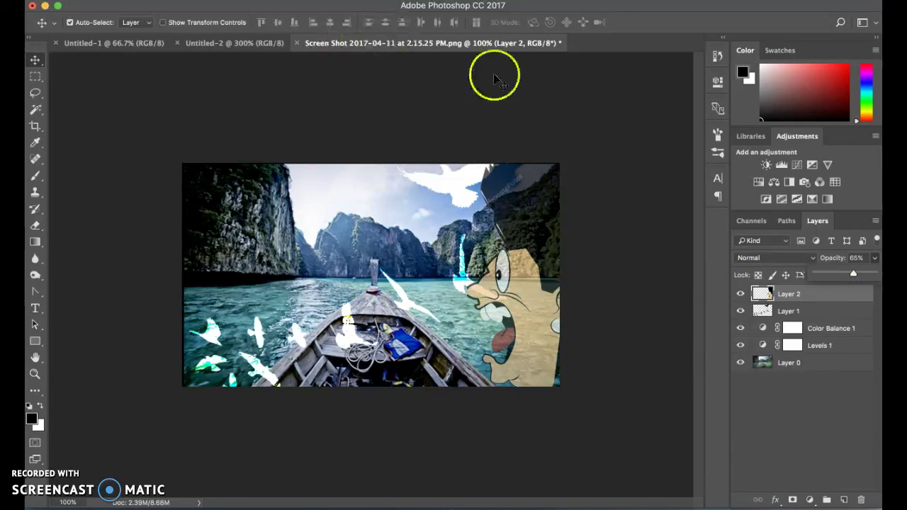